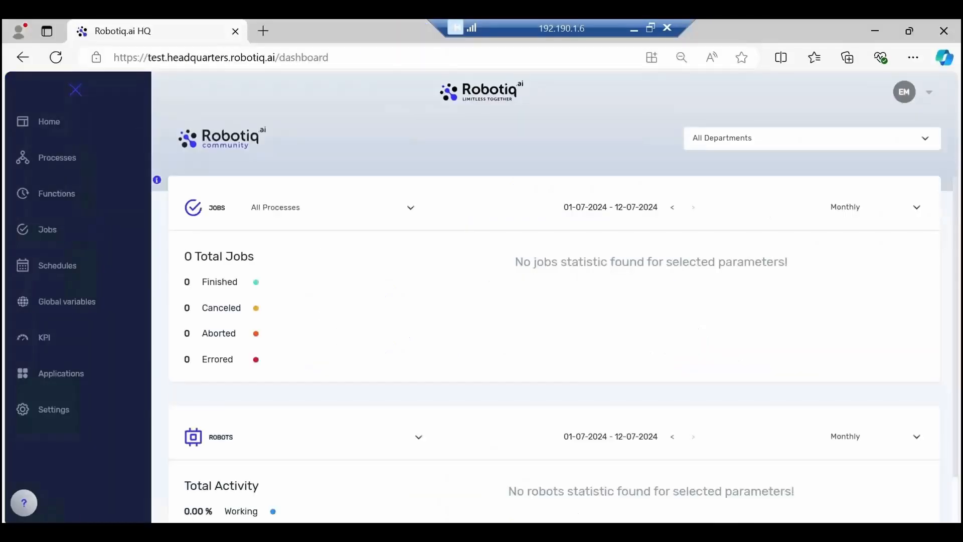
- Go to the settings and open the linked help article on installing an unattended robot
{"action": "left_click", "coordinate": [56, 410]}
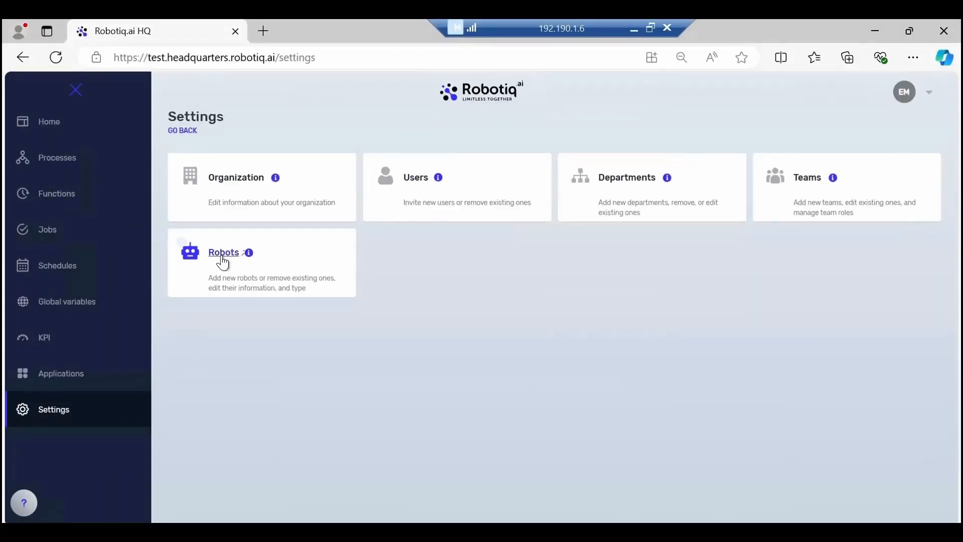
{"action": "mouse_move", "coordinate": [182, 242]}
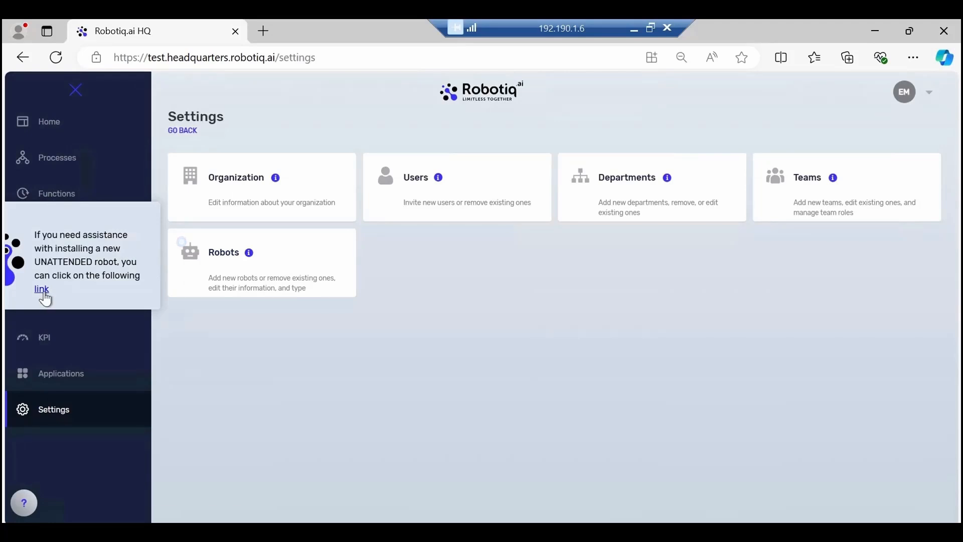
{"action": "left_click", "coordinate": [43, 292]}
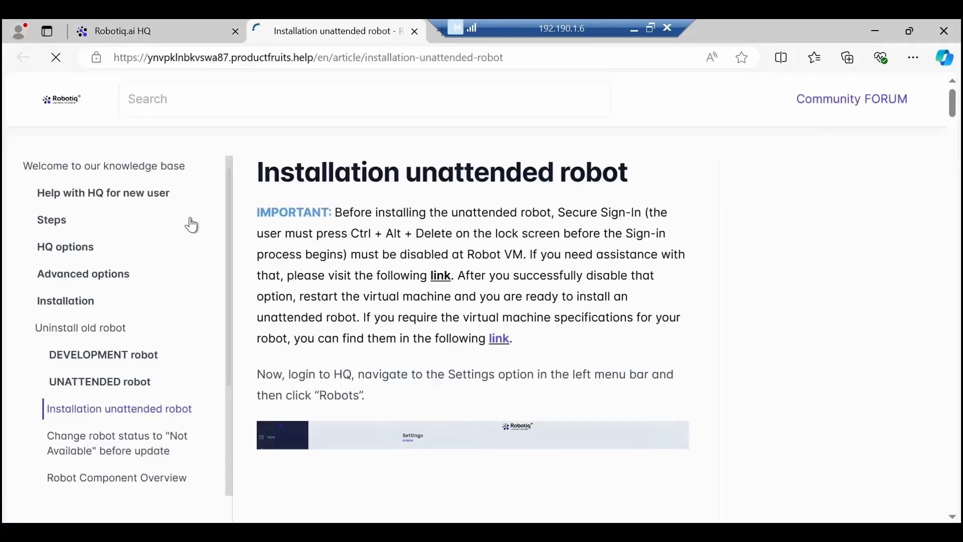
- Return to the Robotiq.ai HQ settings, open robot management and download the robot installer
{"action": "left_click", "coordinate": [173, 36]}
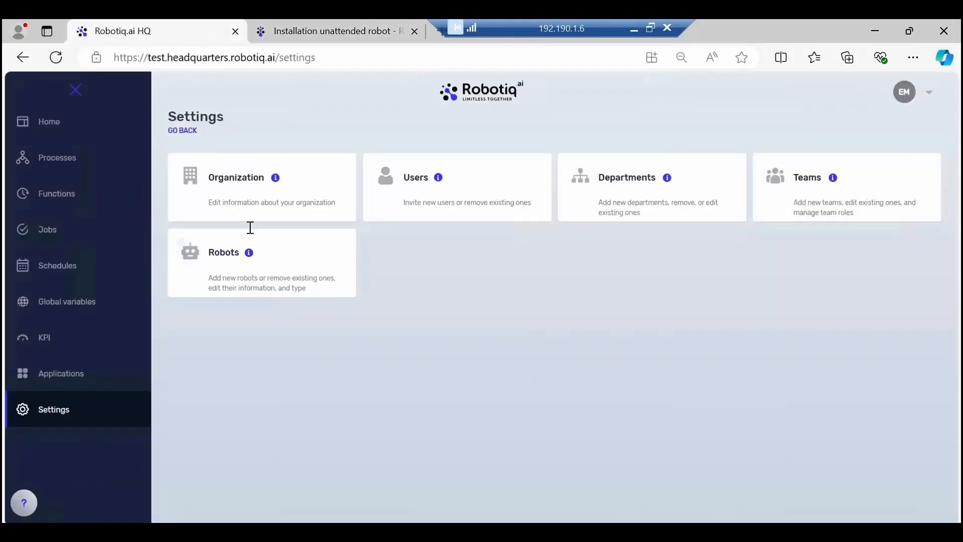
{"action": "left_click", "coordinate": [224, 252]}
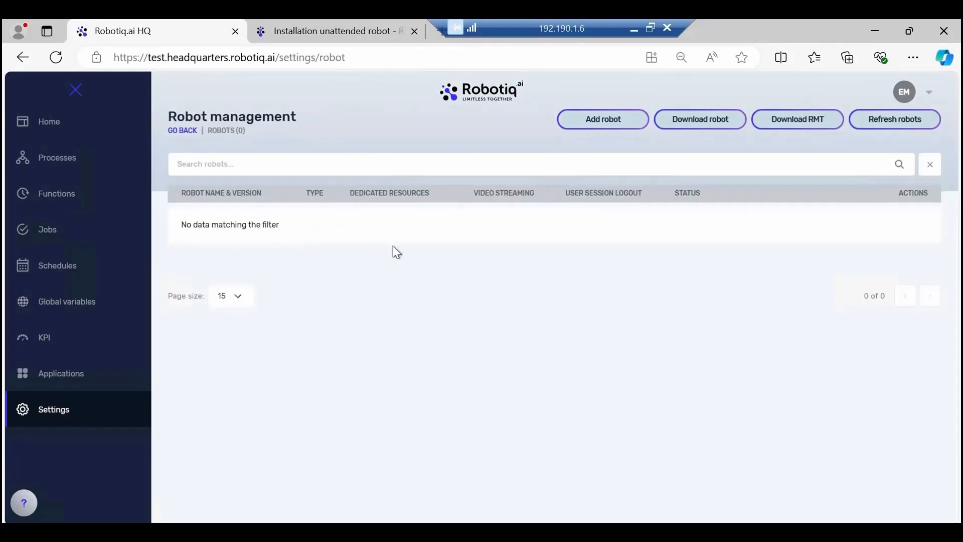
{"action": "left_click", "coordinate": [697, 121]}
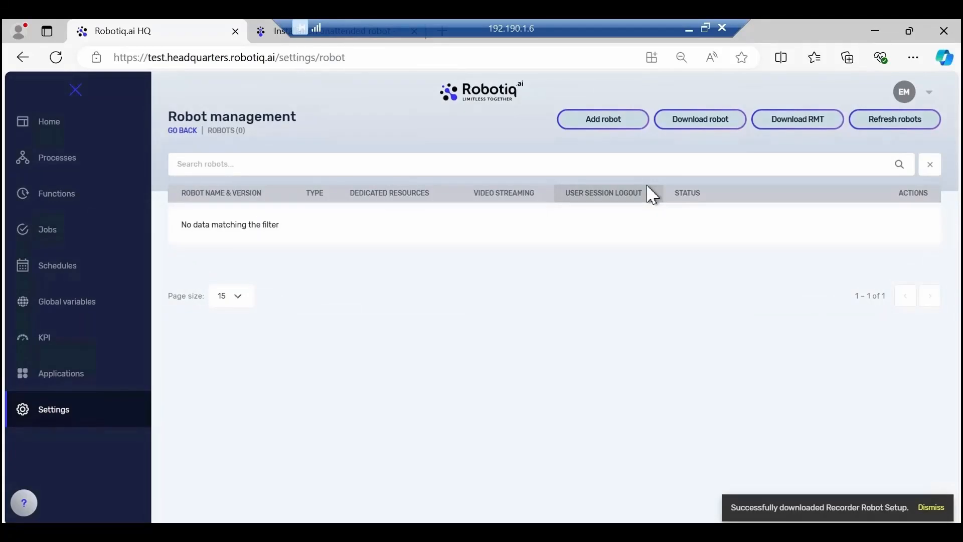
- Add a robot named "New robot" for the Learning department's Test and Production, with video streaming enabled and user session logout disabled
{"action": "left_click", "coordinate": [614, 126]}
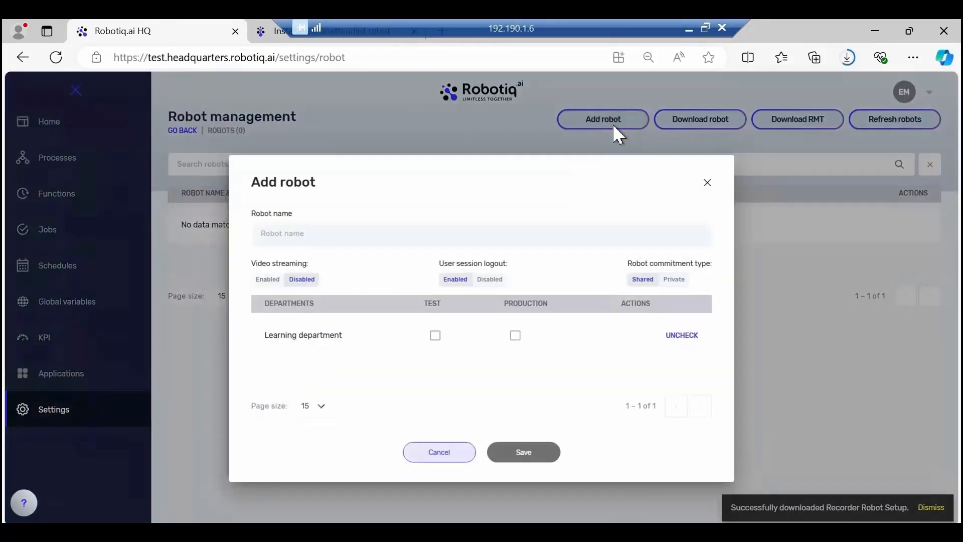
{"action": "left_click", "coordinate": [394, 234]}
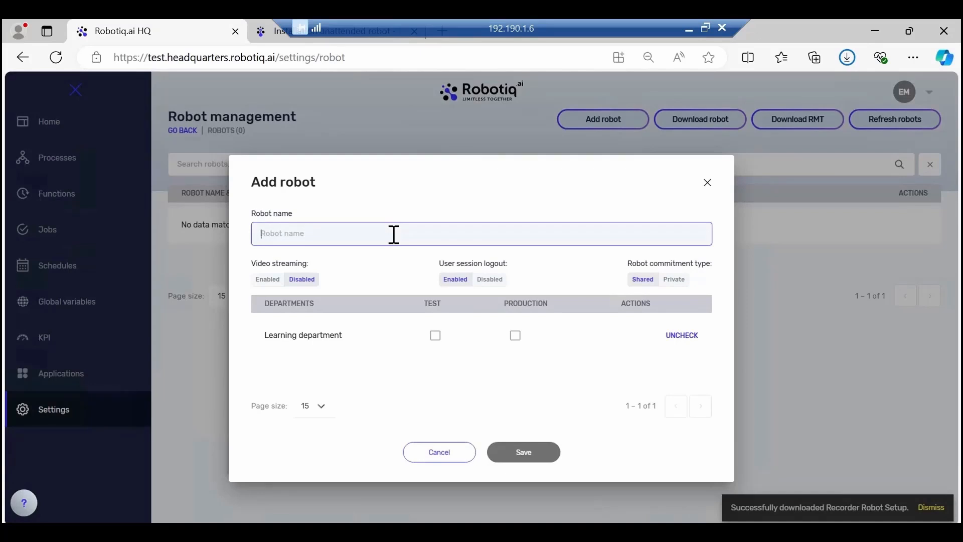
{"action": "type", "text": "New robot"}
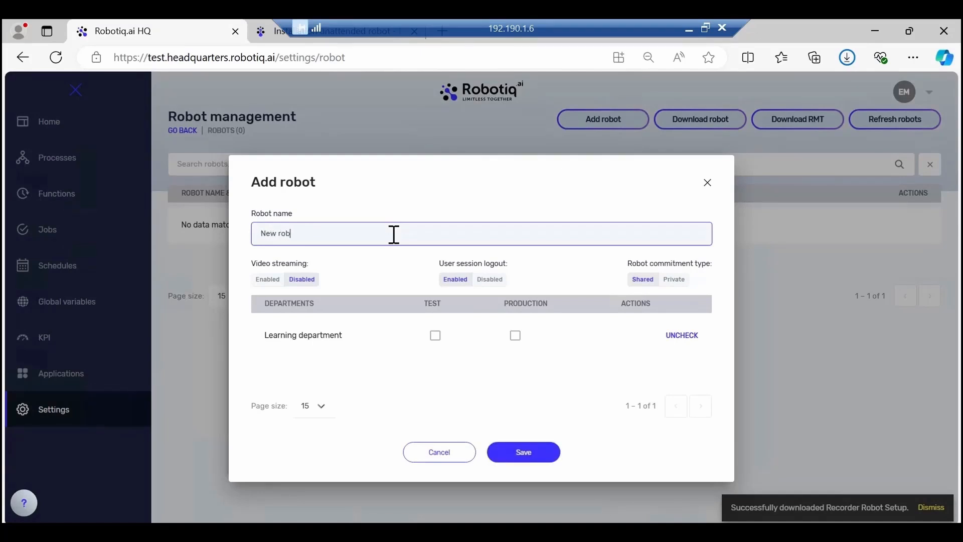
{"action": "left_click", "coordinate": [435, 335]}
{"action": "left_click", "coordinate": [515, 335]}
{"action": "left_click", "coordinate": [489, 280]}
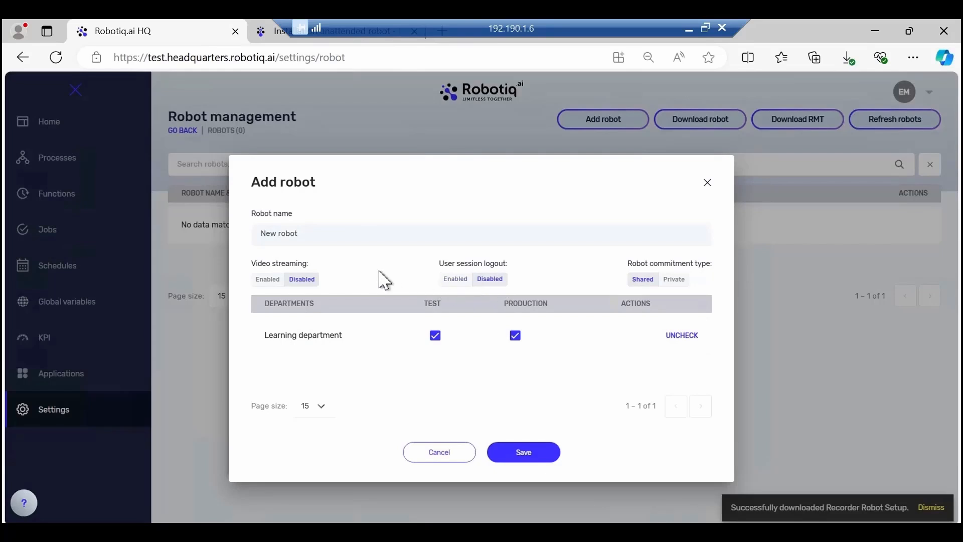
{"action": "left_click", "coordinate": [264, 281]}
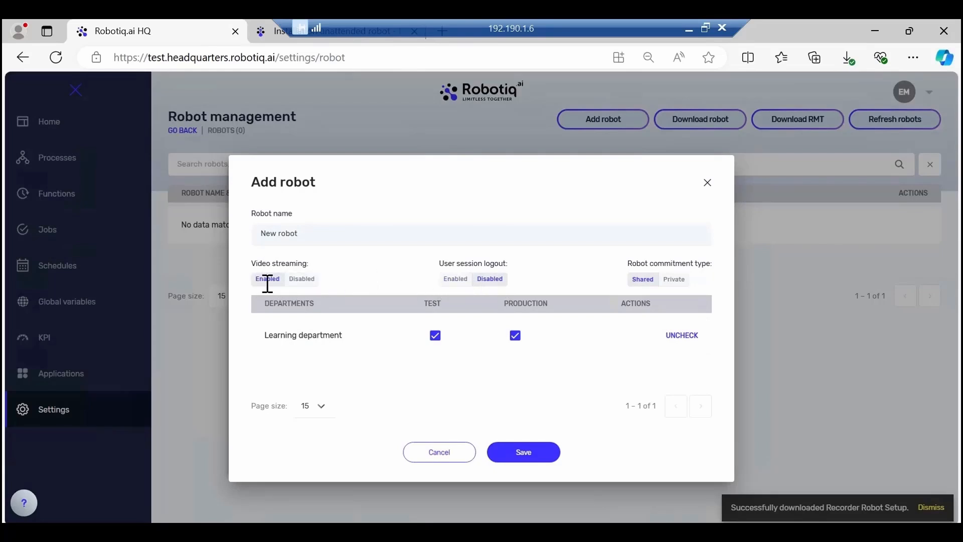
{"action": "left_click", "coordinate": [519, 457]}
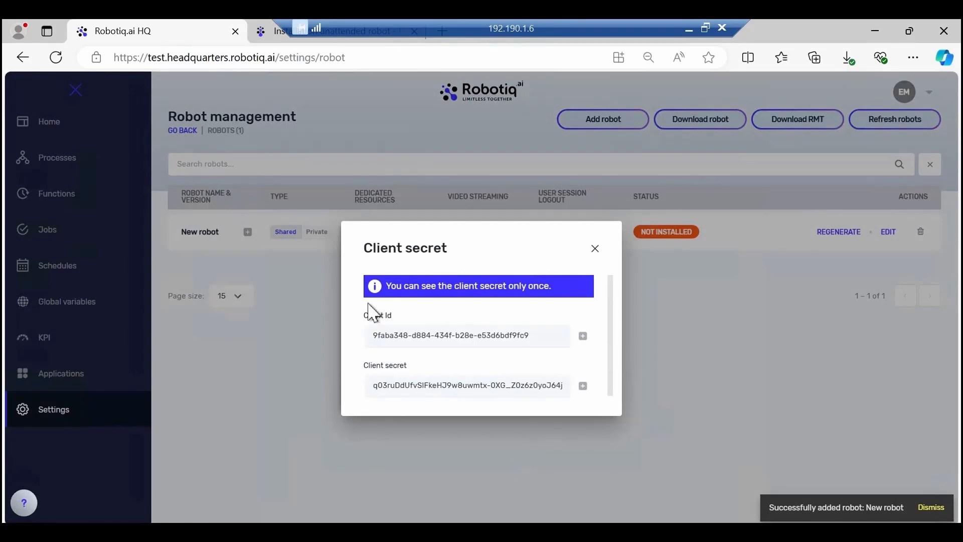
- Launch the downloaded RecorderRobotSetup.msi and begin the Robotiq.ai Robot setup wizard
{"action": "left_click", "coordinate": [846, 55]}
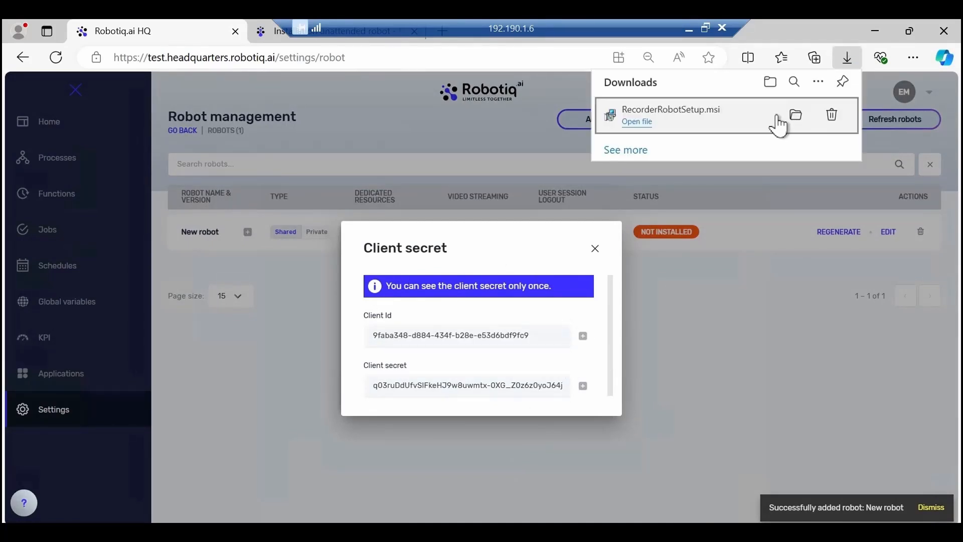
{"action": "left_click", "coordinate": [665, 116]}
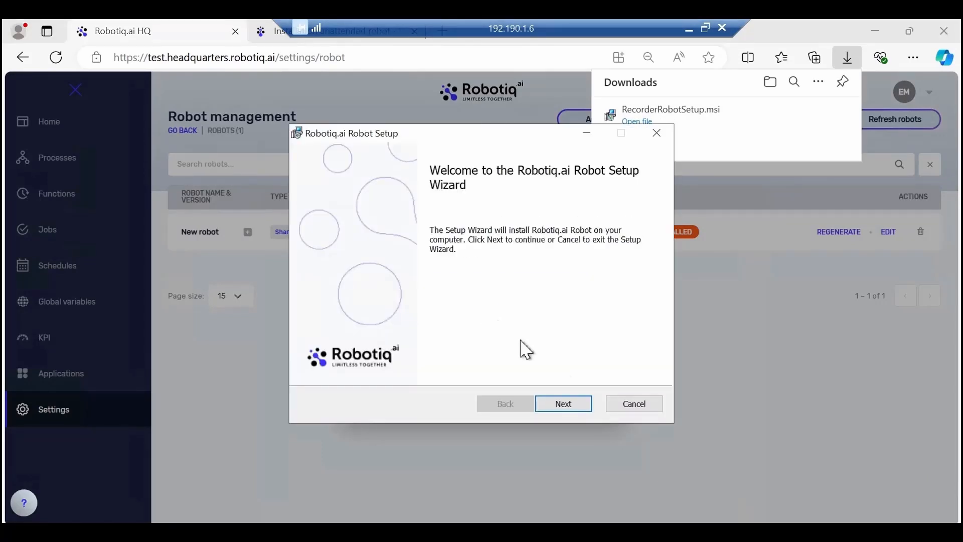
{"action": "left_click", "coordinate": [563, 406]}
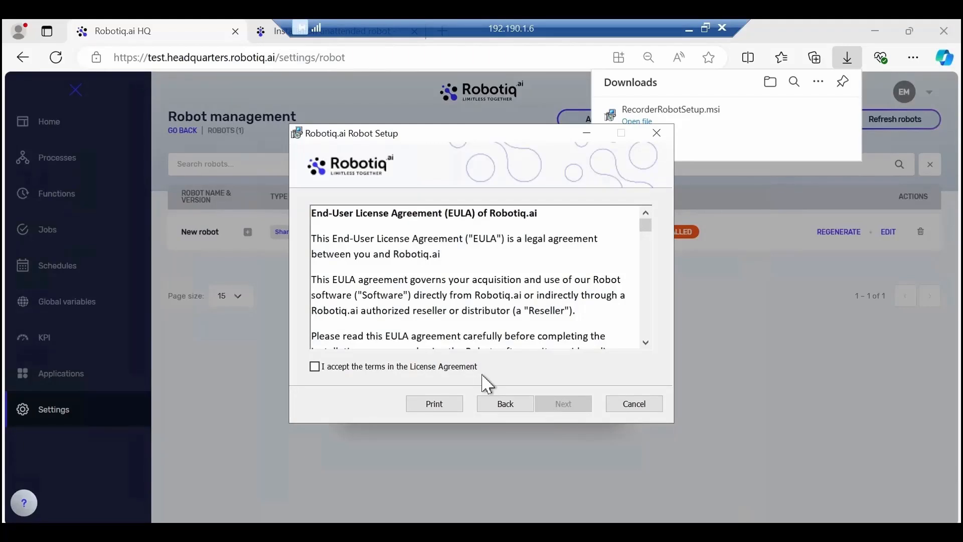
- Accept the license agreement and proceed with an Unattended Robot installed to C:\Program Files\Robotiq.ai\
{"action": "left_click", "coordinate": [315, 367]}
{"action": "left_click", "coordinate": [563, 405]}
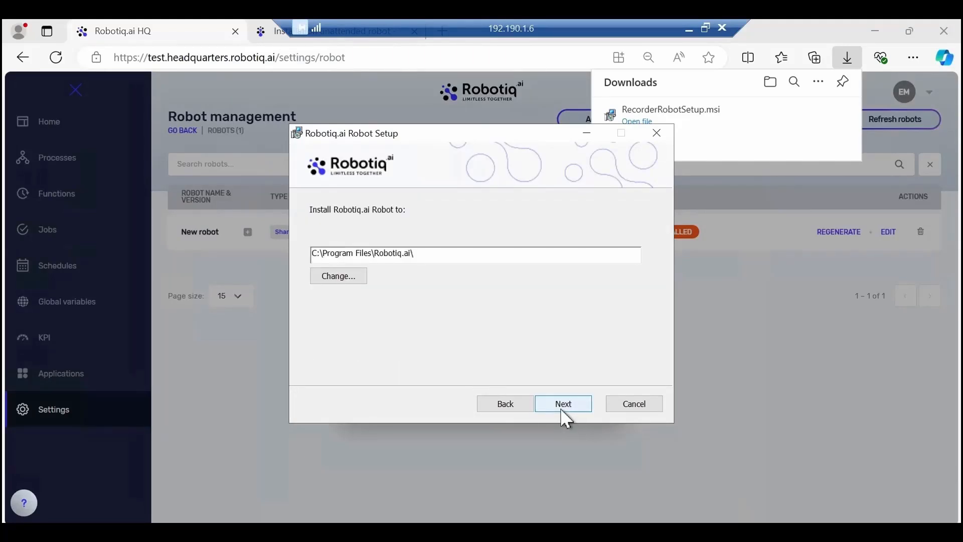
{"action": "left_click", "coordinate": [562, 406]}
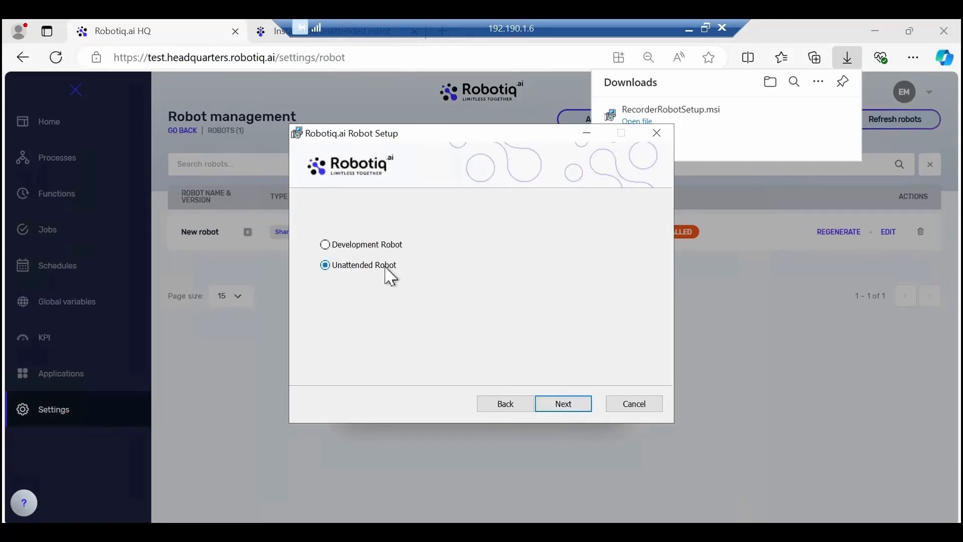
{"action": "left_click", "coordinate": [572, 407]}
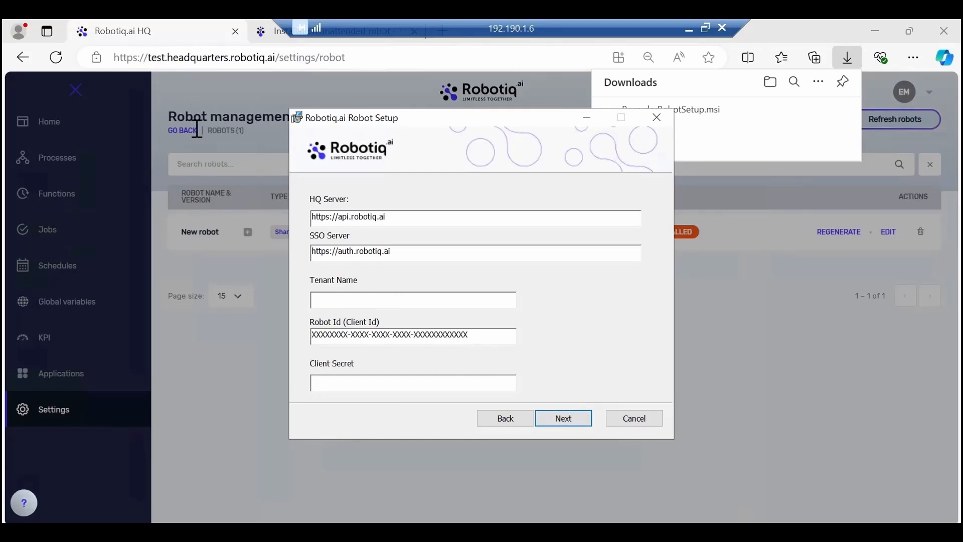
- Set the tenant name to "test" and replace the placeholder Robot Id with the client ID copied from HQ
{"action": "left_click", "coordinate": [343, 302]}
{"action": "type", "text": "test"}
{"action": "left_click", "coordinate": [705, 312]}
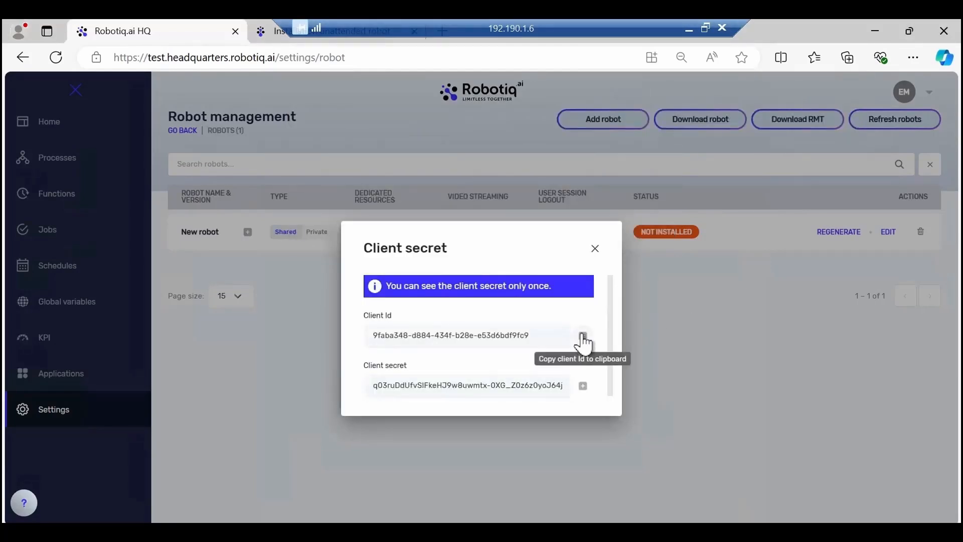
{"action": "left_click", "coordinate": [583, 335]}
{"action": "left_click", "coordinate": [432, 530]}
{"action": "left_click", "coordinate": [420, 341]}
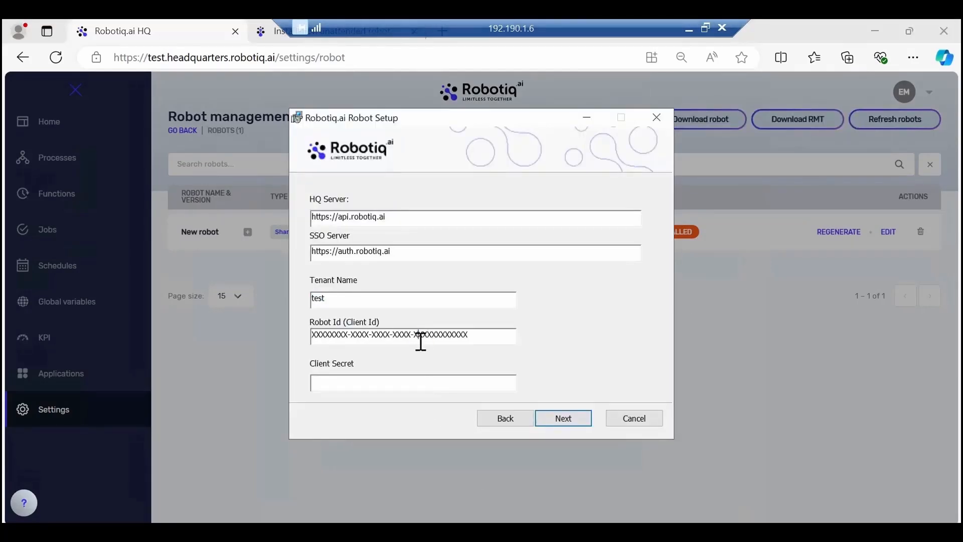
{"action": "key", "text": "ctrl+a"}
{"action": "key", "text": "BackSpace"}
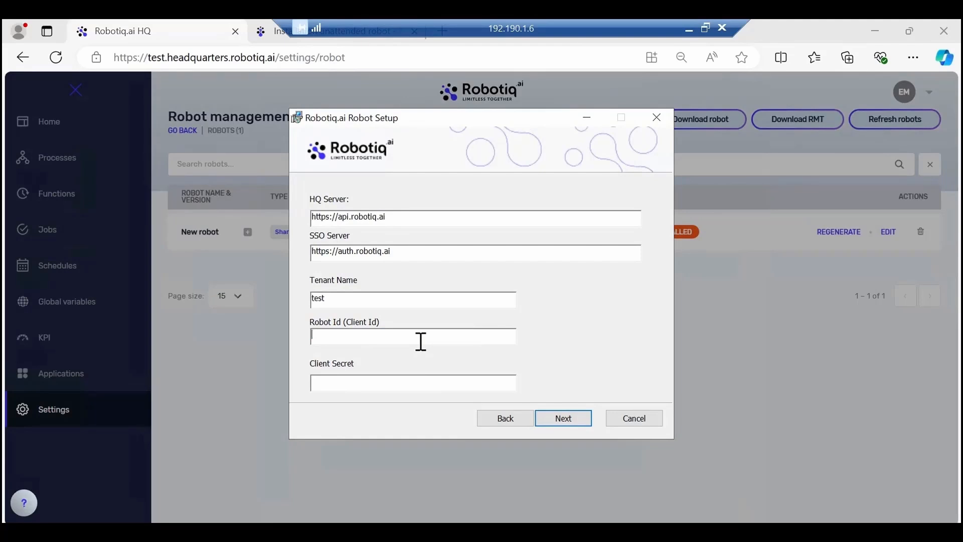
{"action": "key", "text": "ctrl+v"}
- Copy the client secret from HQ into the installer's Client Secret field and continue the setup
{"action": "left_click", "coordinate": [694, 319]}
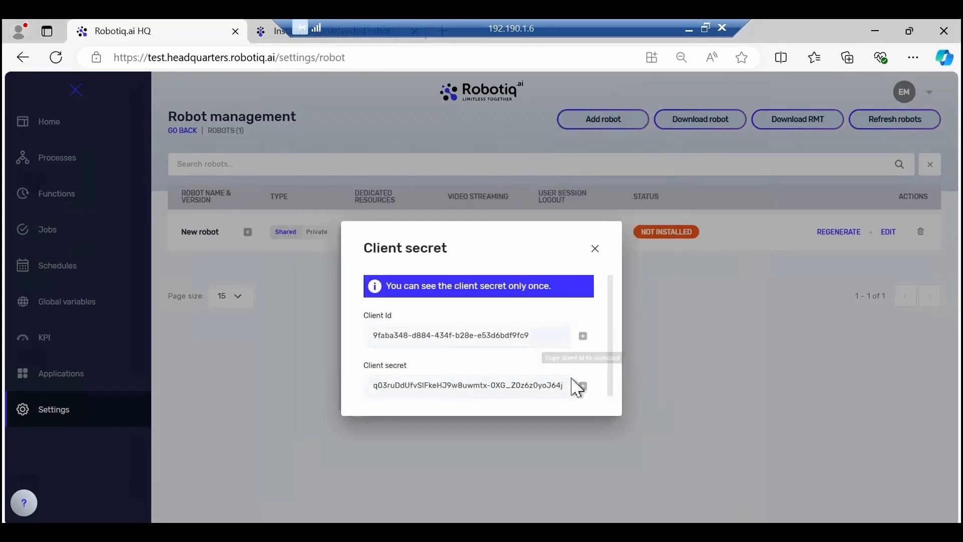
{"action": "left_click", "coordinate": [582, 386]}
{"action": "key", "text": "alt+Tab"}
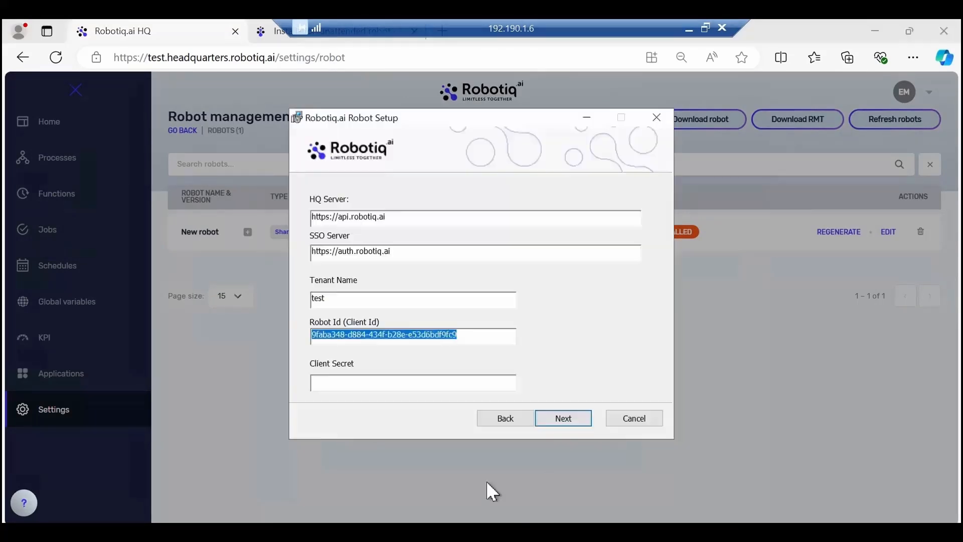
{"action": "left_click", "coordinate": [428, 384]}
{"action": "key", "text": "ctrl+v"}
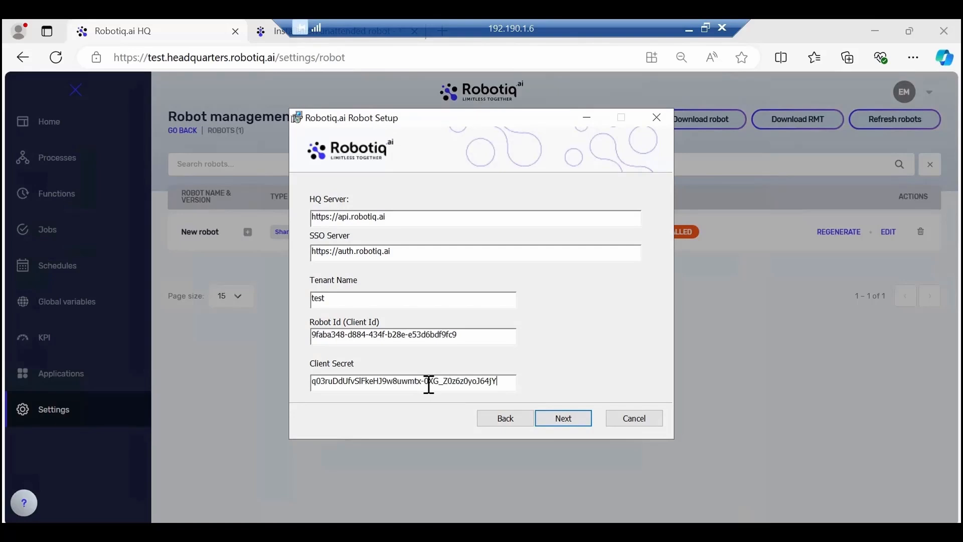
{"action": "left_click", "coordinate": [565, 422]}
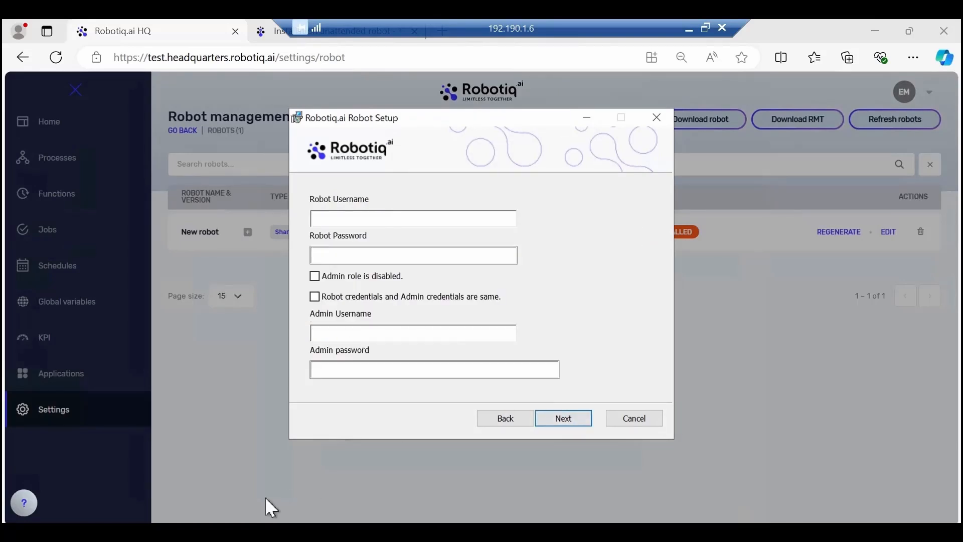
- Enter the robot username and robot password, and set the admin credentials to be the same as the robot's
{"action": "key", "text": "ctrl+v"}
{"action": "left_click", "coordinate": [358, 256]}
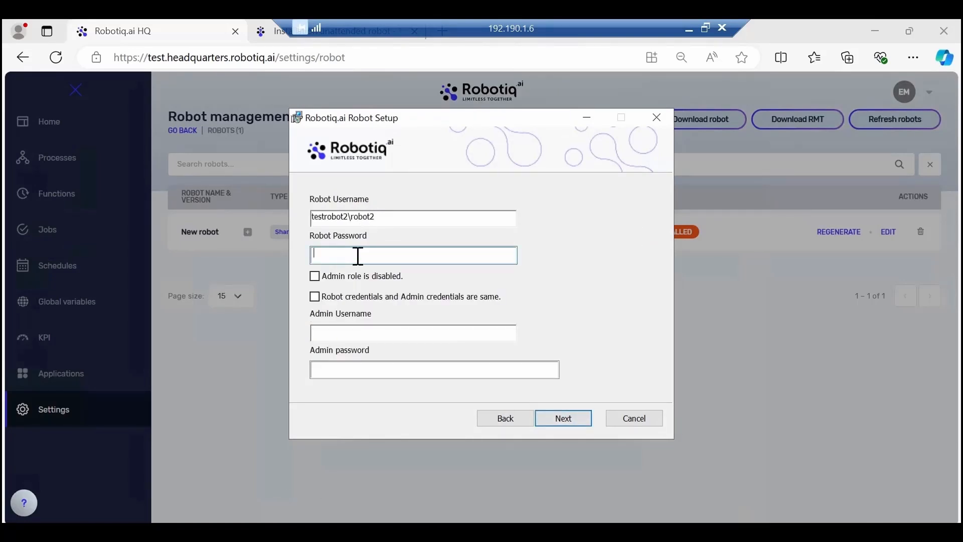
{"action": "key", "text": "ctrl+v"}
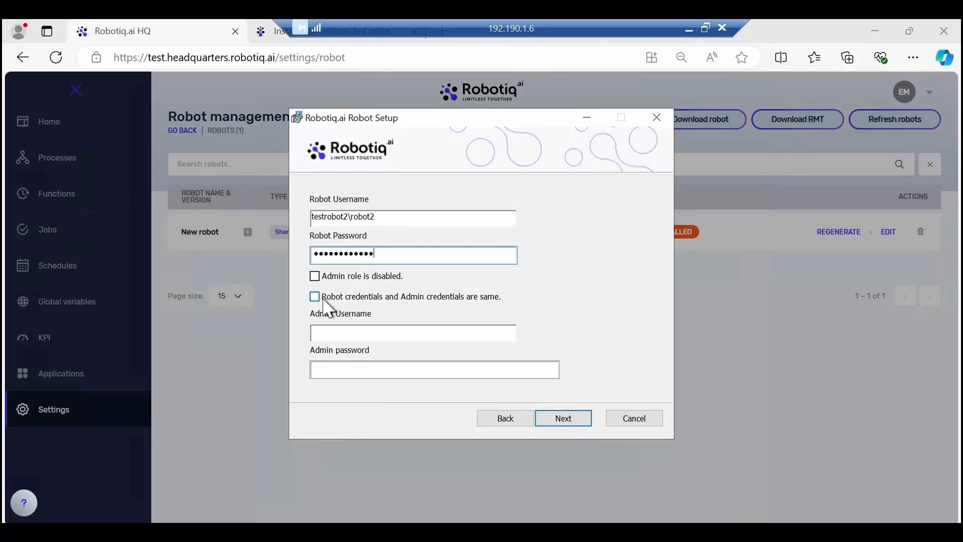
{"action": "left_click", "coordinate": [314, 296]}
{"action": "left_click", "coordinate": [565, 419]}
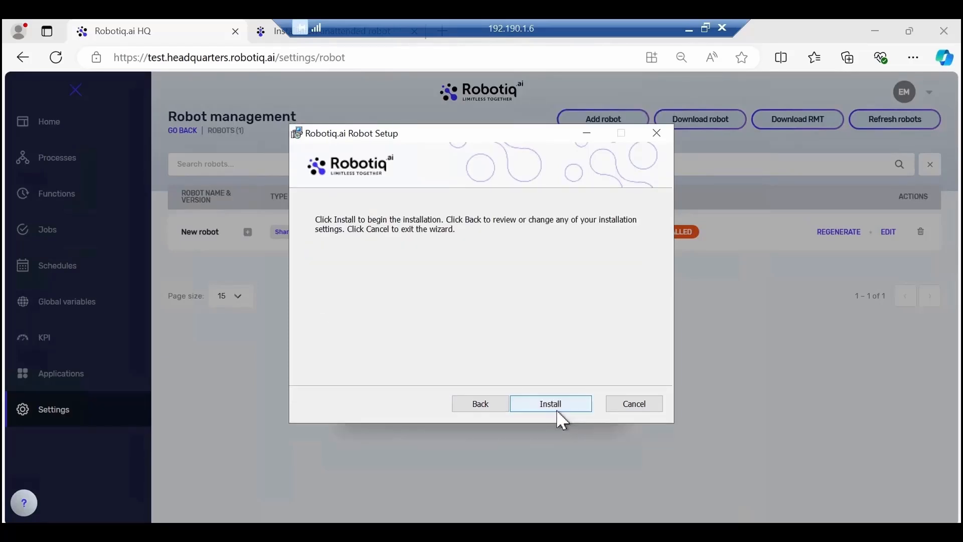
- Install the Robotiq.ai Robot, finish the setup wizard and dismiss the client secret dialog in HQ
{"action": "left_click", "coordinate": [556, 410]}
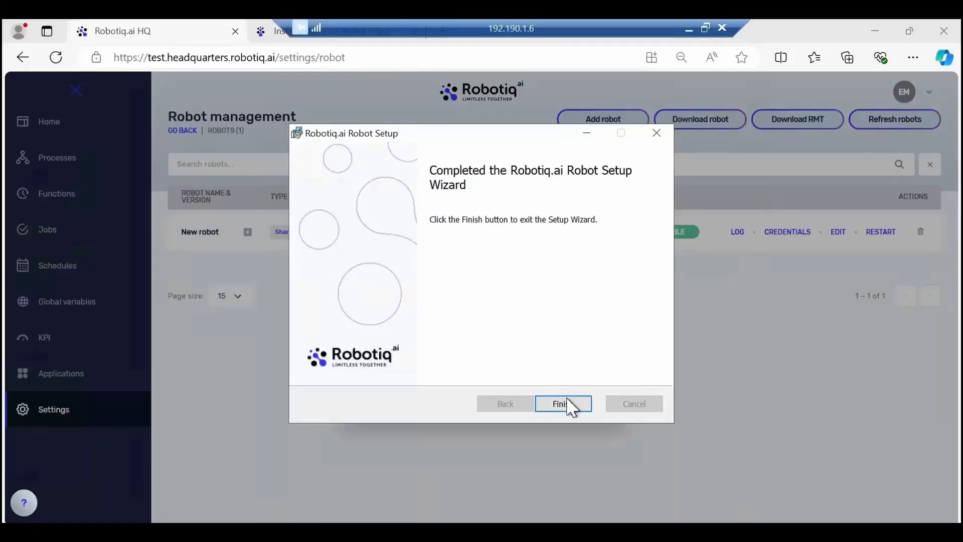
{"action": "left_click", "coordinate": [568, 402]}
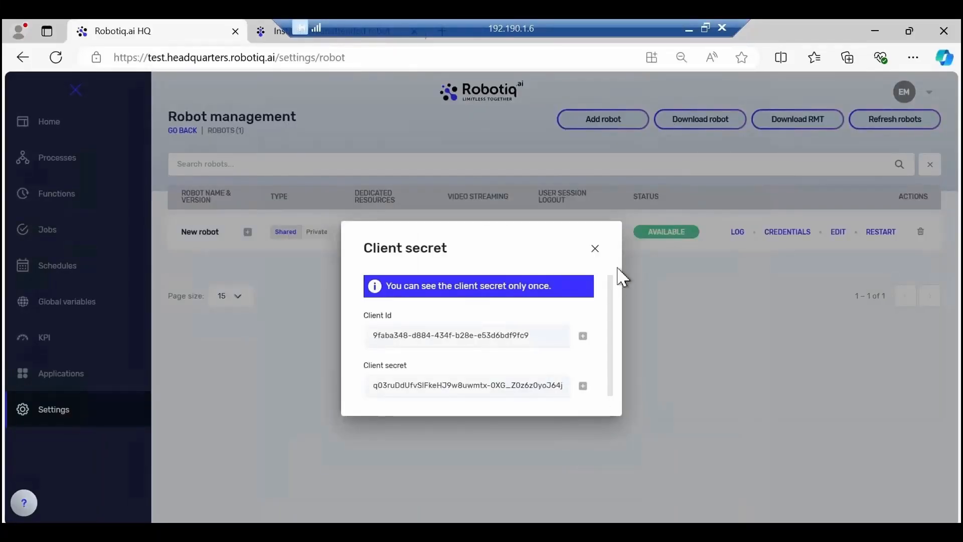
{"action": "left_click", "coordinate": [595, 248]}
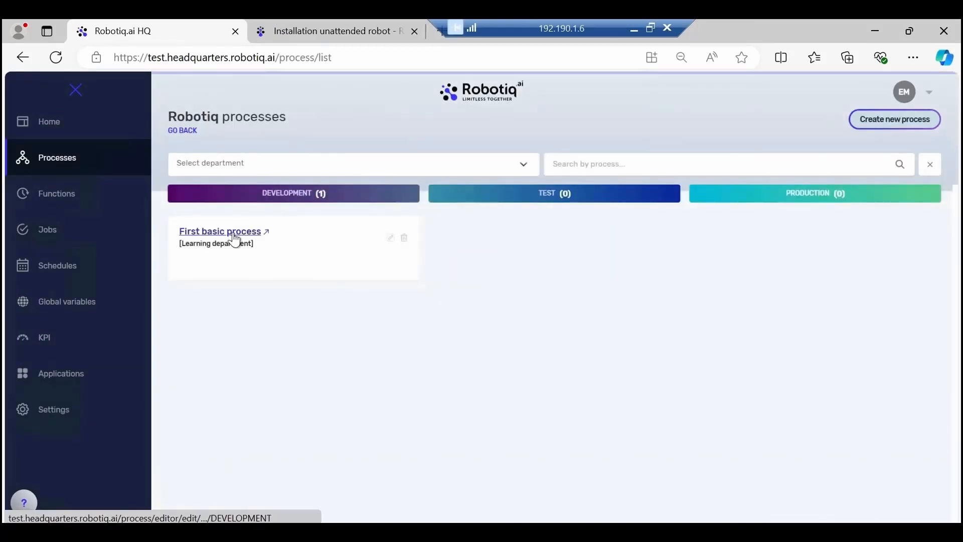
- Open the development process "First basic process" from the process list, then promote and publish it
{"action": "left_click", "coordinate": [233, 236]}
{"action": "left_click", "coordinate": [404, 94]}
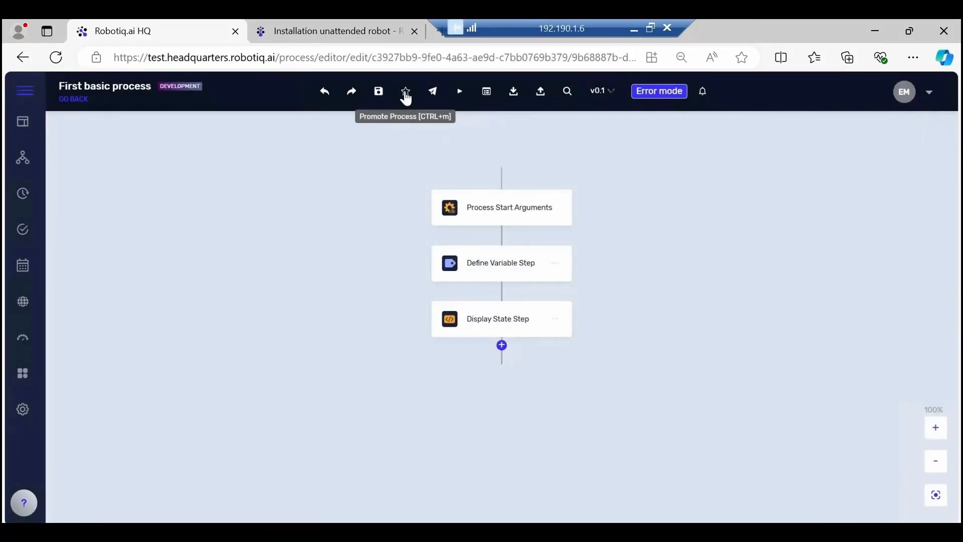
{"action": "left_click", "coordinate": [443, 98]}
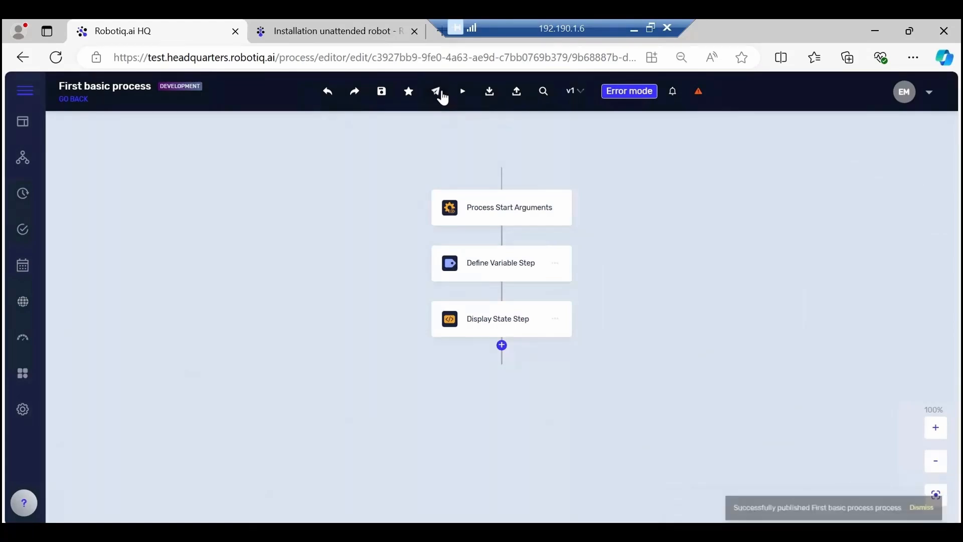
- Run the test-stage "First basic process" as an immediate job named "Demo" and acknowledge its message box
{"action": "left_click", "coordinate": [80, 100]}
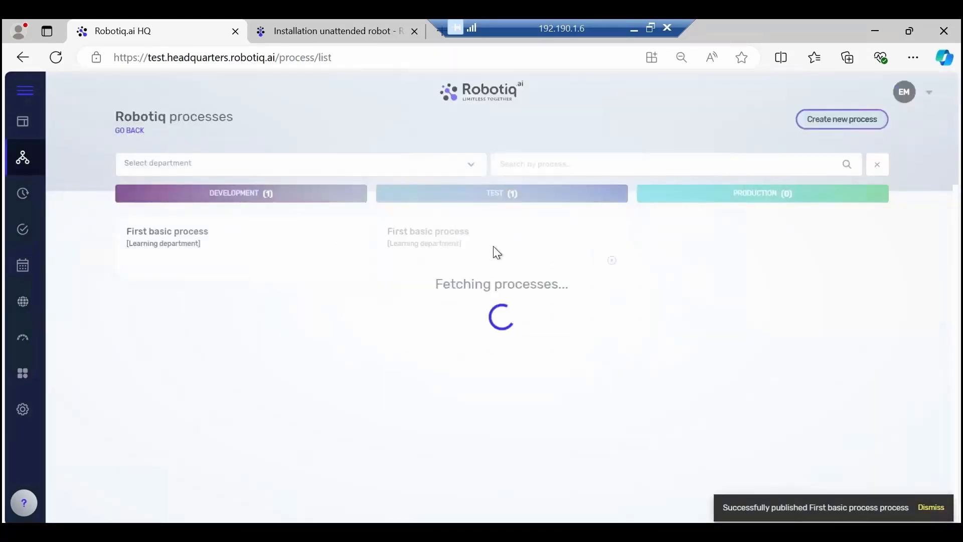
{"action": "left_click", "coordinate": [605, 251]}
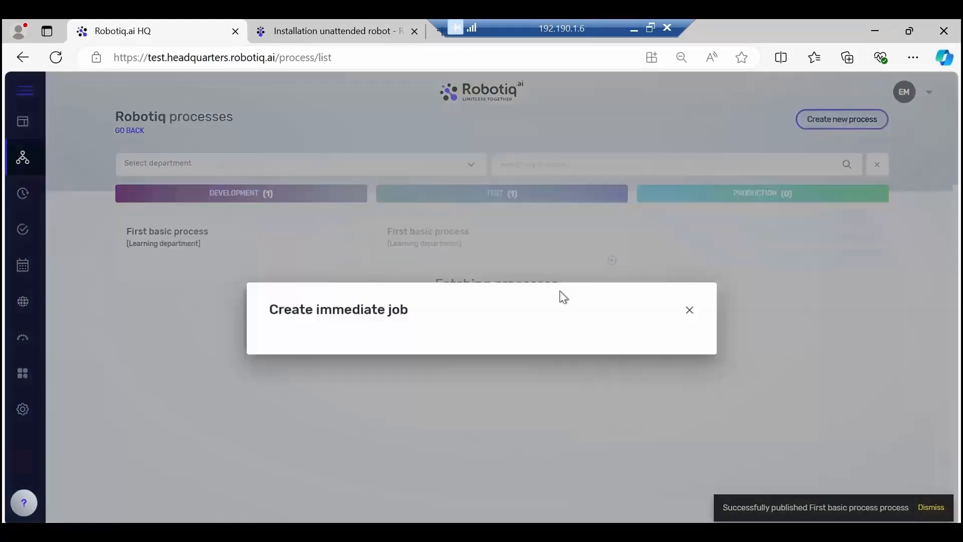
{"action": "type", "text": "Demo"}
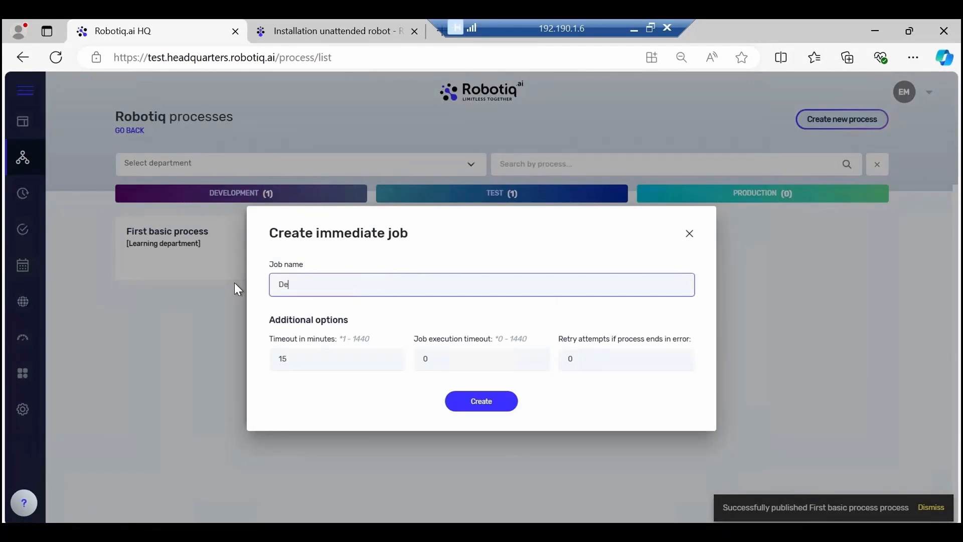
{"action": "left_click", "coordinate": [487, 400]}
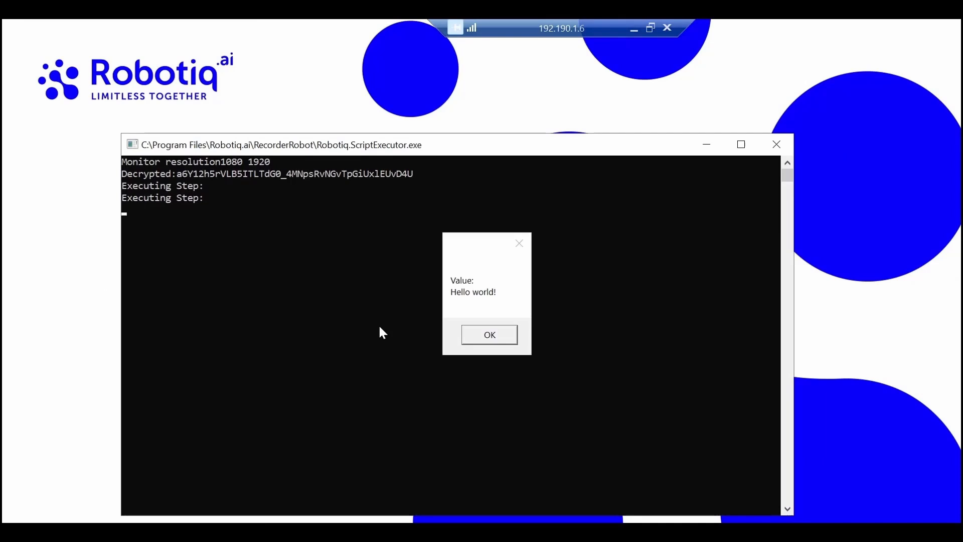
{"action": "left_click", "coordinate": [488, 334]}
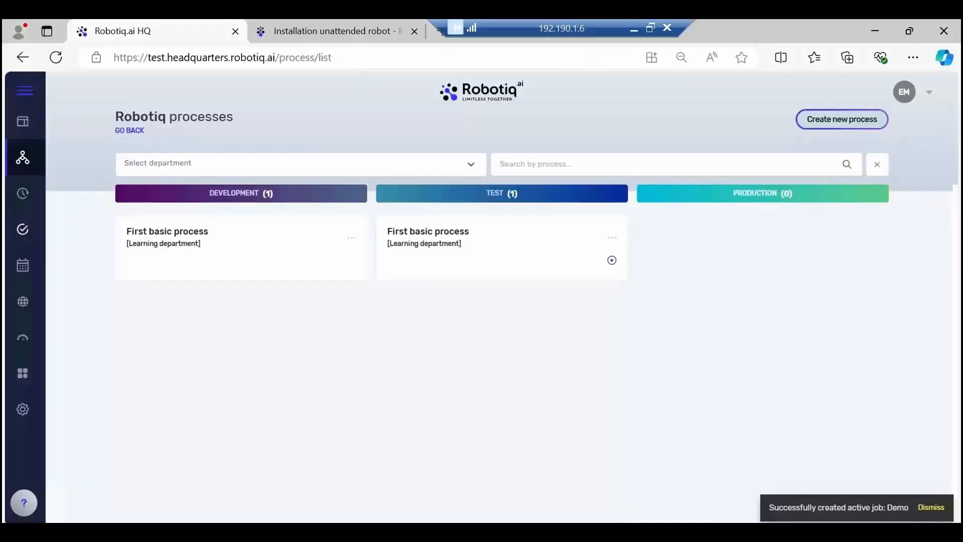
- Examine the execution log of the completed "Demo" job, then close it
{"action": "left_click", "coordinate": [28, 232]}
{"action": "left_click", "coordinate": [168, 165]}
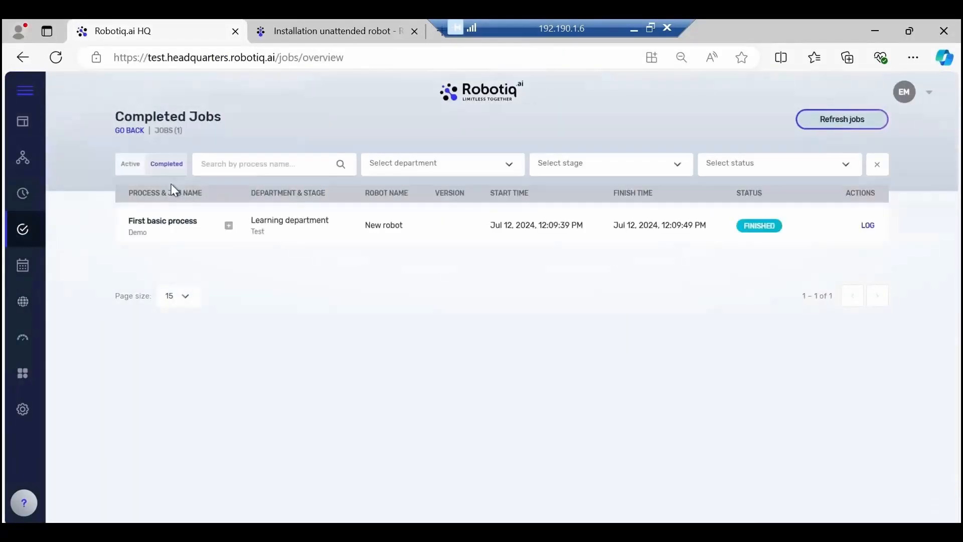
{"action": "left_click", "coordinate": [867, 227]}
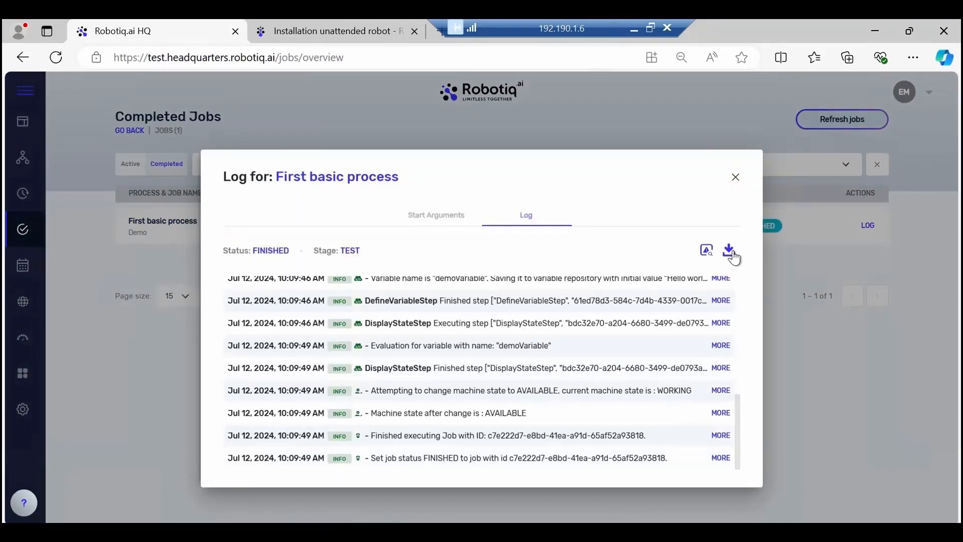
{"action": "left_click", "coordinate": [733, 180]}
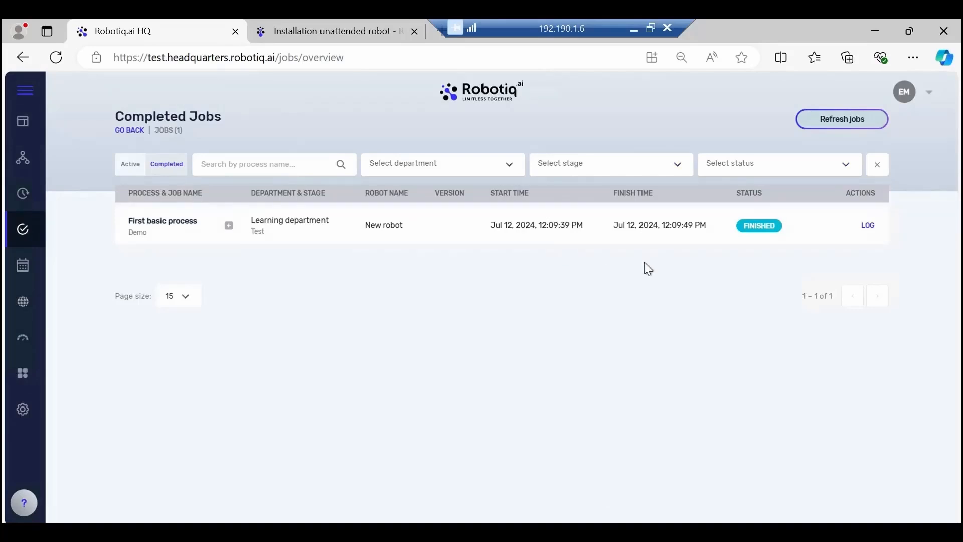
- Close the browser on the remote machine and sign the robot user out of Windows
{"action": "left_click", "coordinate": [940, 41]}
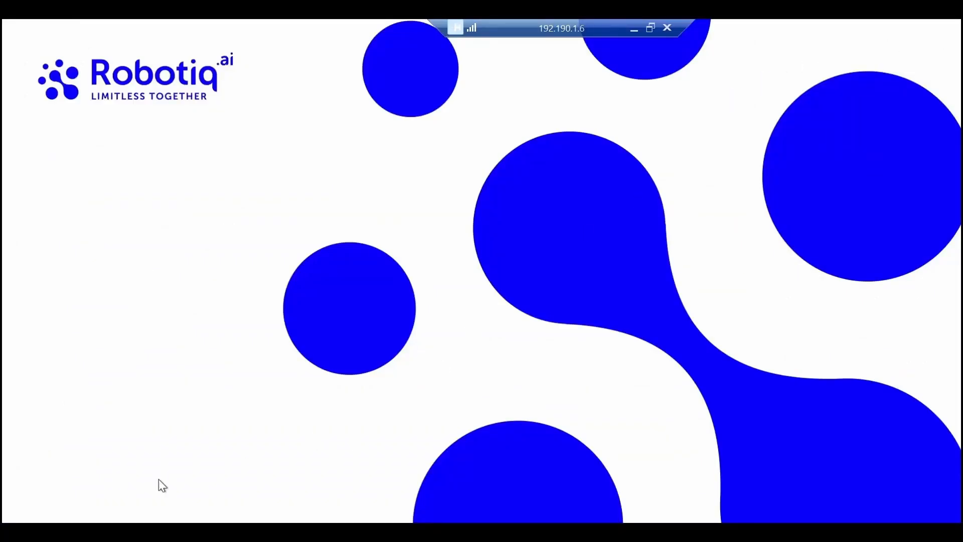
{"action": "key", "text": "super"}
{"action": "left_click", "coordinate": [43, 365]}
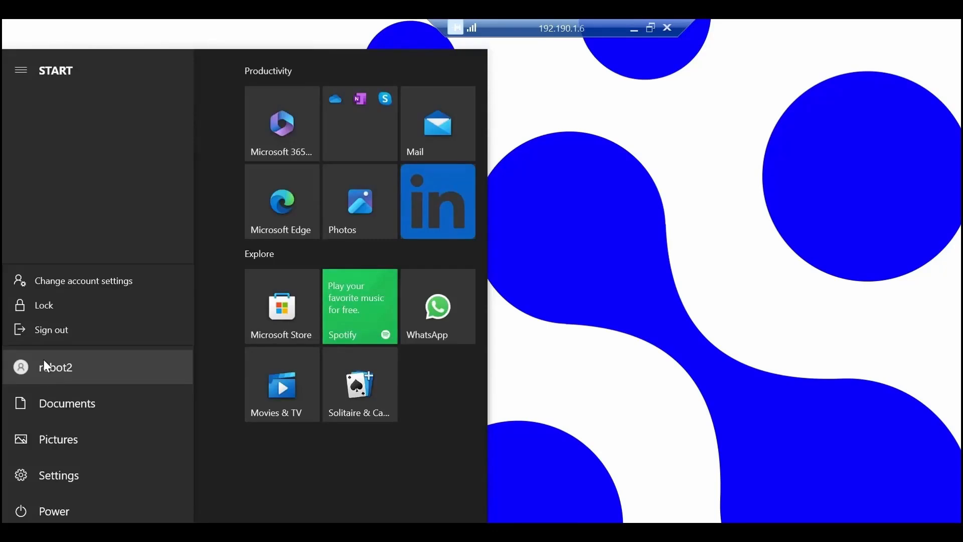
{"action": "left_click", "coordinate": [49, 333]}
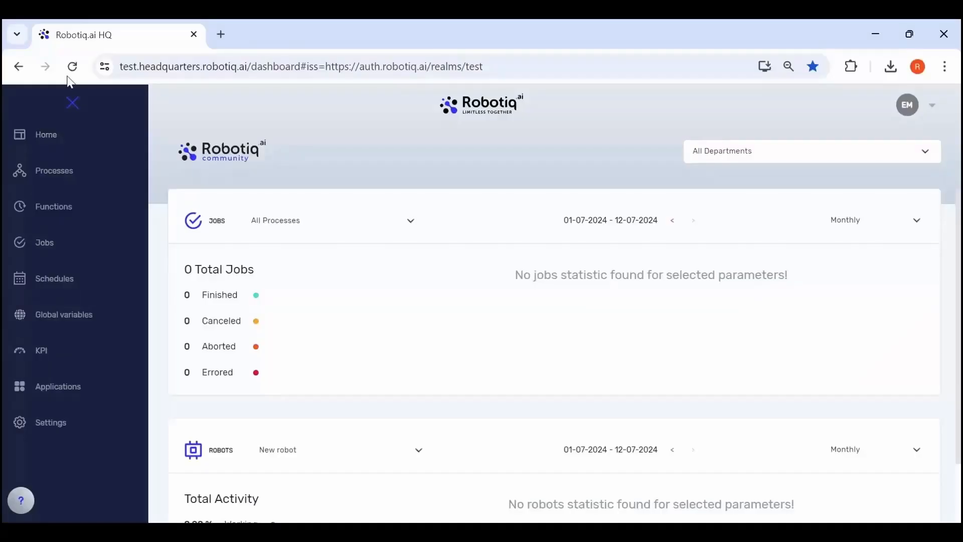
- Refresh HQ on the local computer and publish the test-stage "First basic process" to production
{"action": "left_click", "coordinate": [72, 69]}
{"action": "left_click", "coordinate": [51, 175]}
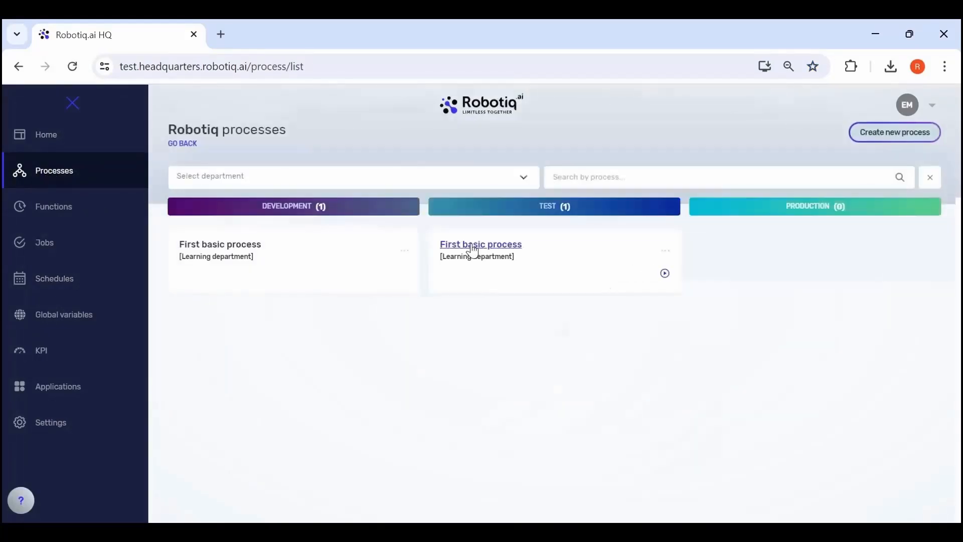
{"action": "left_click", "coordinate": [476, 251]}
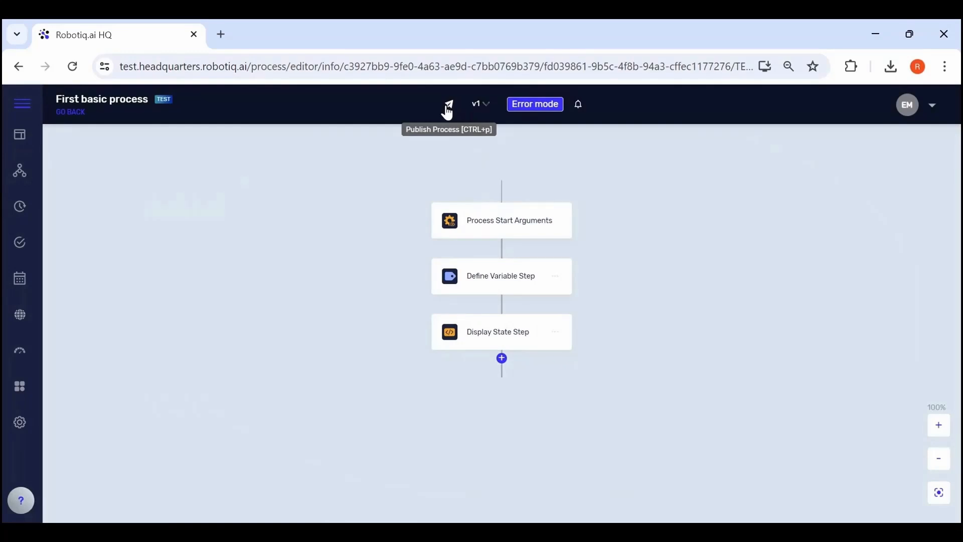
{"action": "left_click", "coordinate": [448, 105]}
{"action": "left_click", "coordinate": [65, 113]}
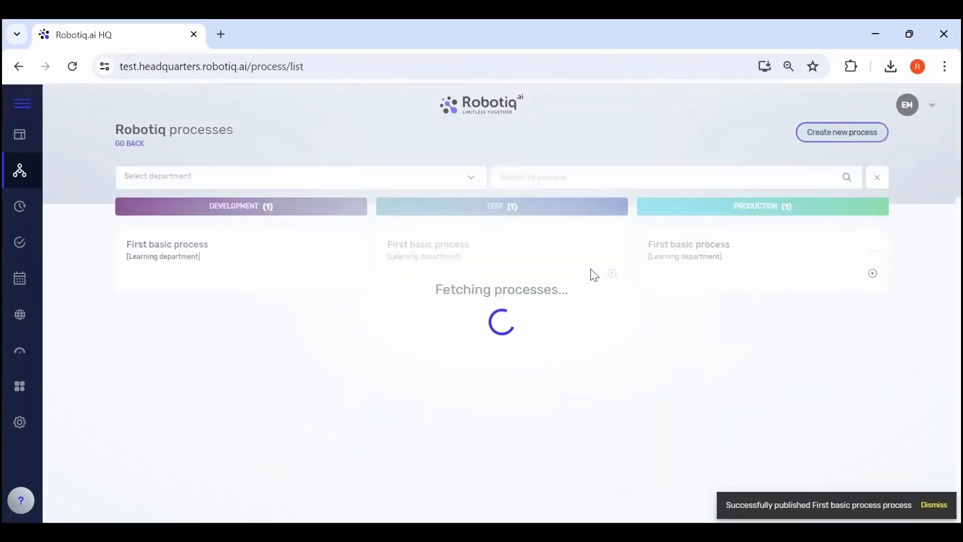
- Create an immediate job named "demo production" for the production-stage "First basic process"
{"action": "left_click", "coordinate": [873, 275]}
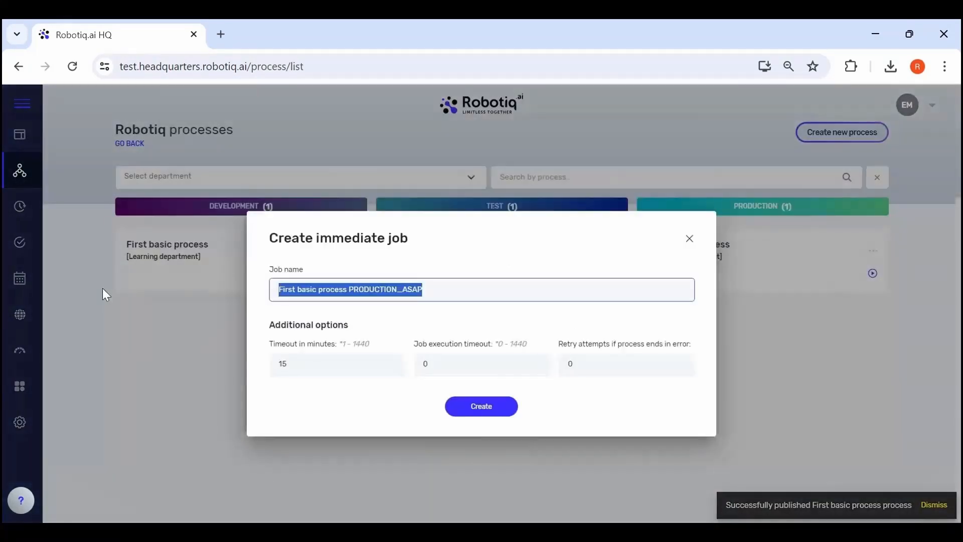
{"action": "type", "text": "demo production"}
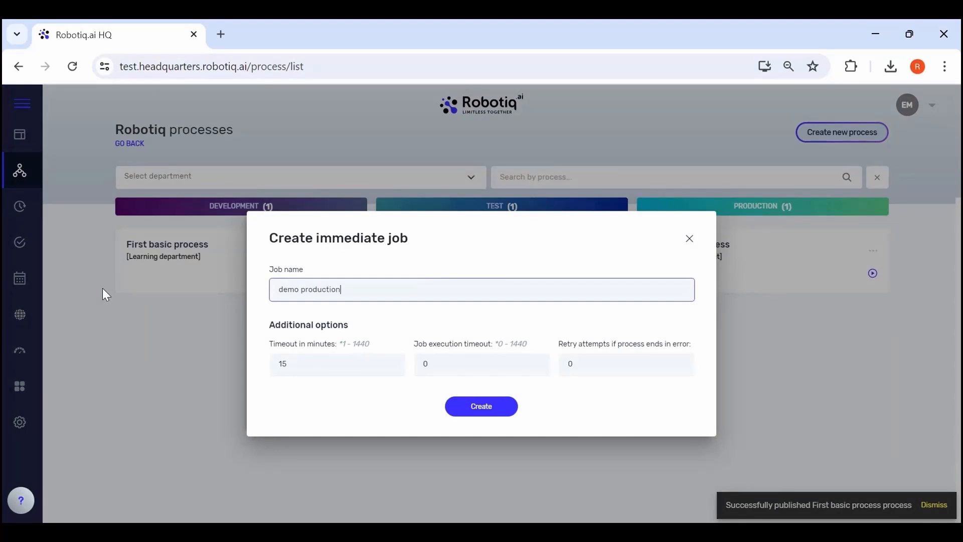
{"action": "left_click", "coordinate": [486, 412]}
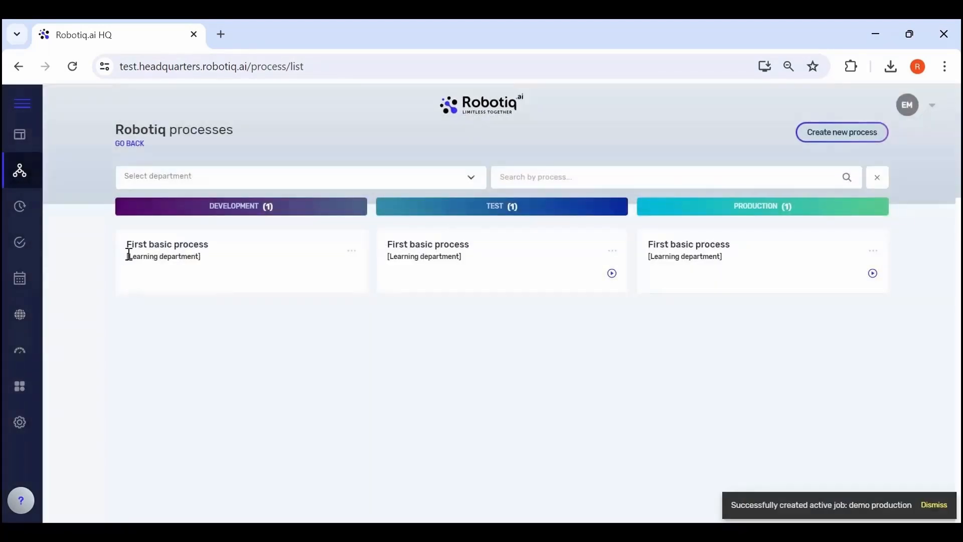
- Examine the realtime monitoring and log stream of the active "demo production" job, then close it
{"action": "left_click", "coordinate": [18, 246]}
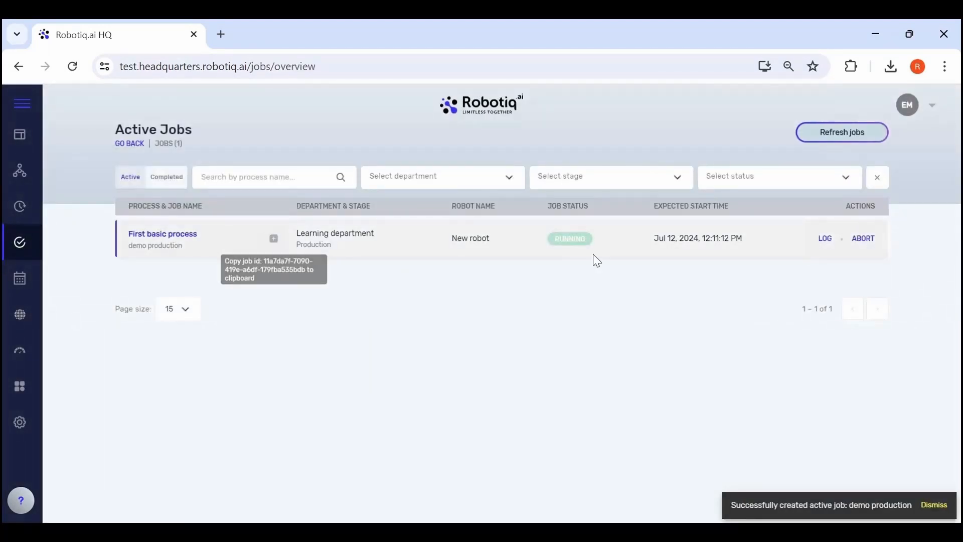
{"action": "left_click", "coordinate": [825, 238]}
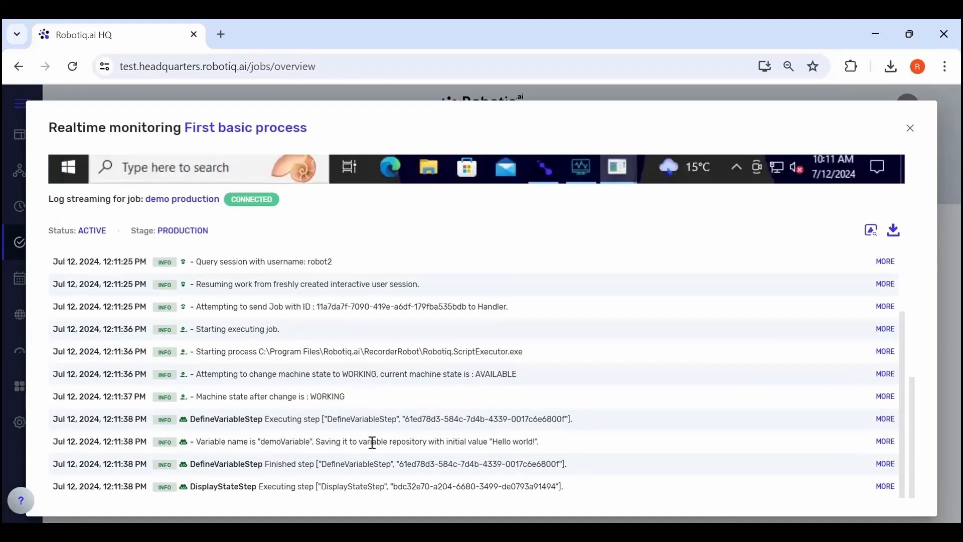
{"action": "left_click", "coordinate": [910, 128]}
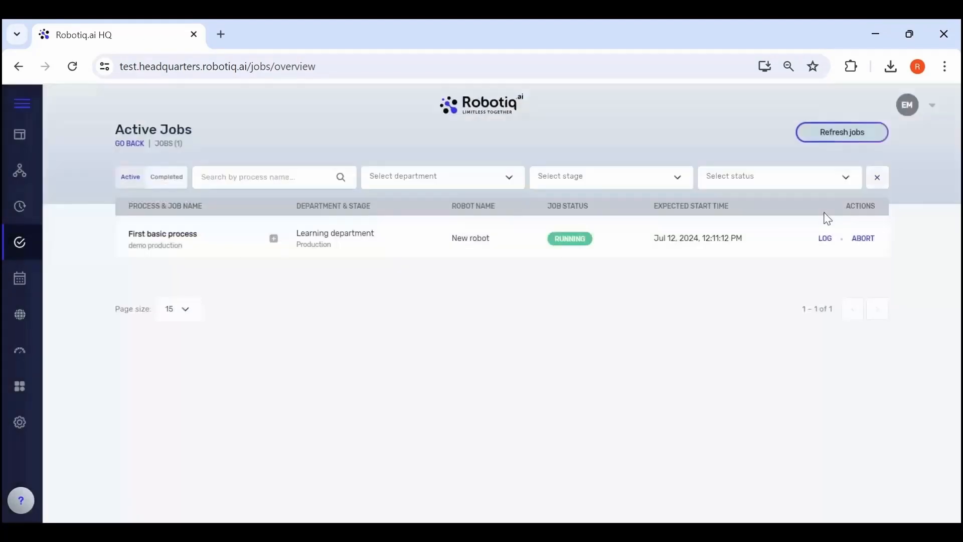
- Abort the running "demo production" job and show the list of completed jobs
{"action": "left_click", "coordinate": [864, 240]}
{"action": "left_click", "coordinate": [526, 351]}
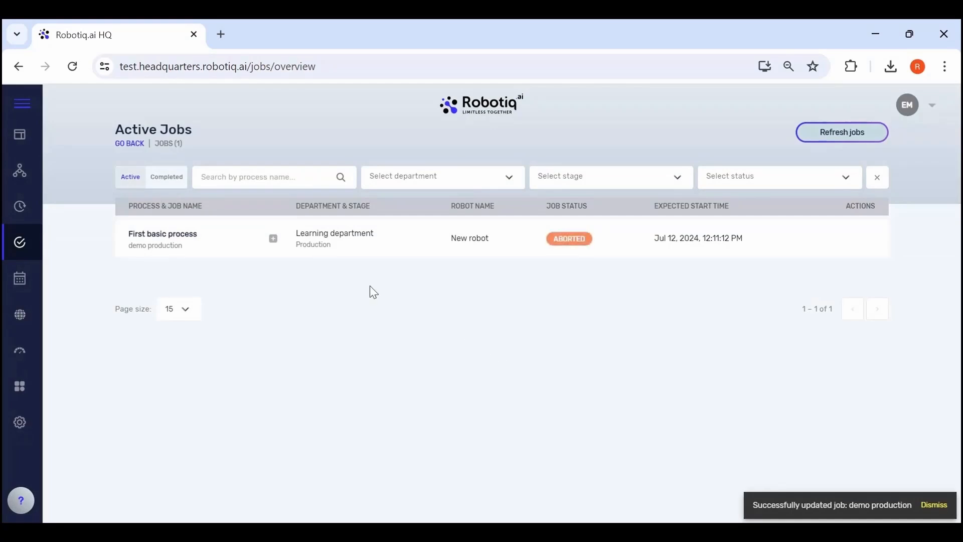
{"action": "left_click", "coordinate": [160, 177]}
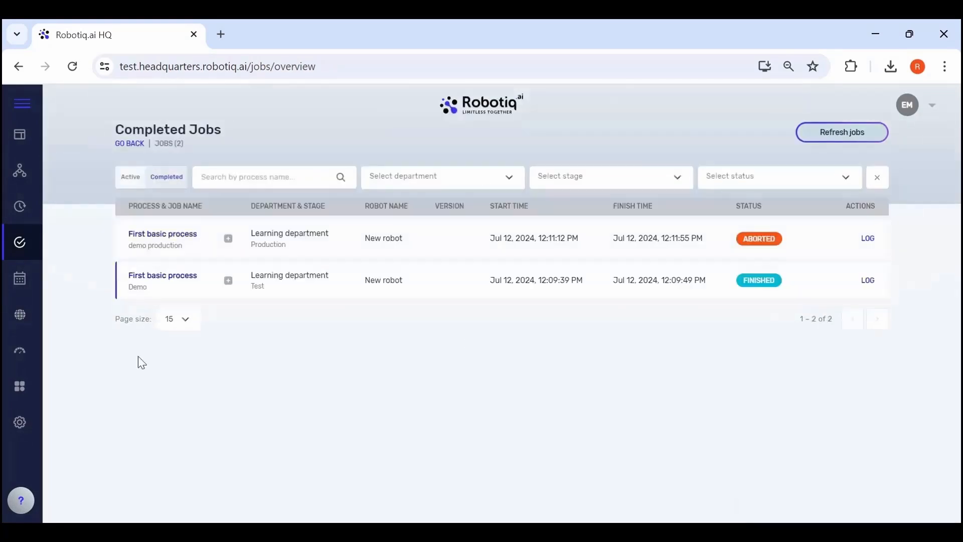
- Open the HQ settings, minimise the local browser and switch to the remote desktop session of the robot machine
{"action": "left_click", "coordinate": [20, 426]}
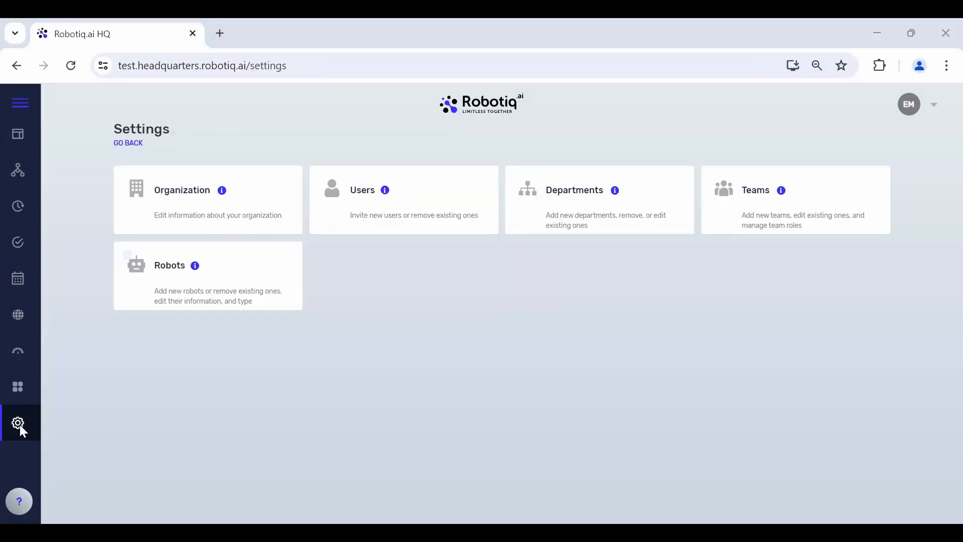
{"action": "left_click", "coordinate": [879, 36]}
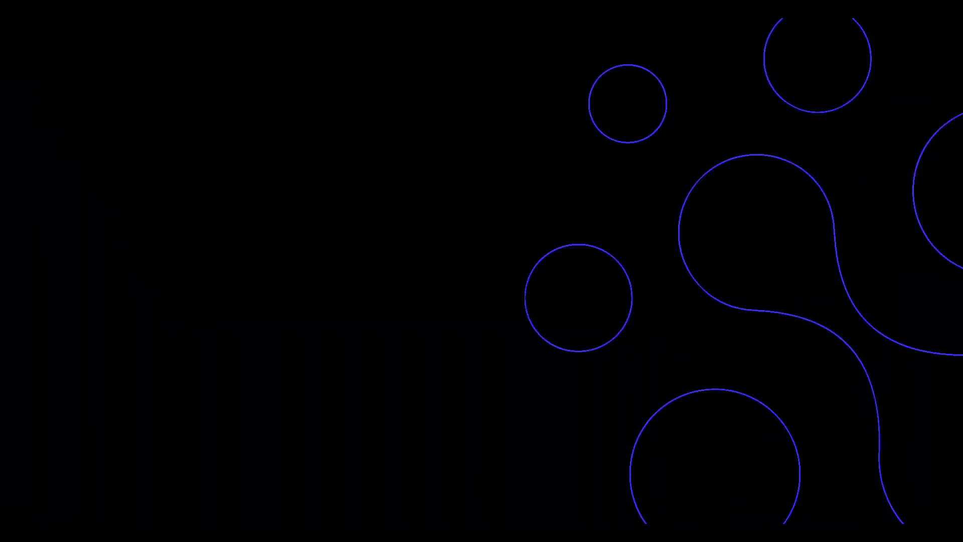
{"action": "left_click", "coordinate": [465, 533]}
{"action": "left_click", "coordinate": [541, 273]}
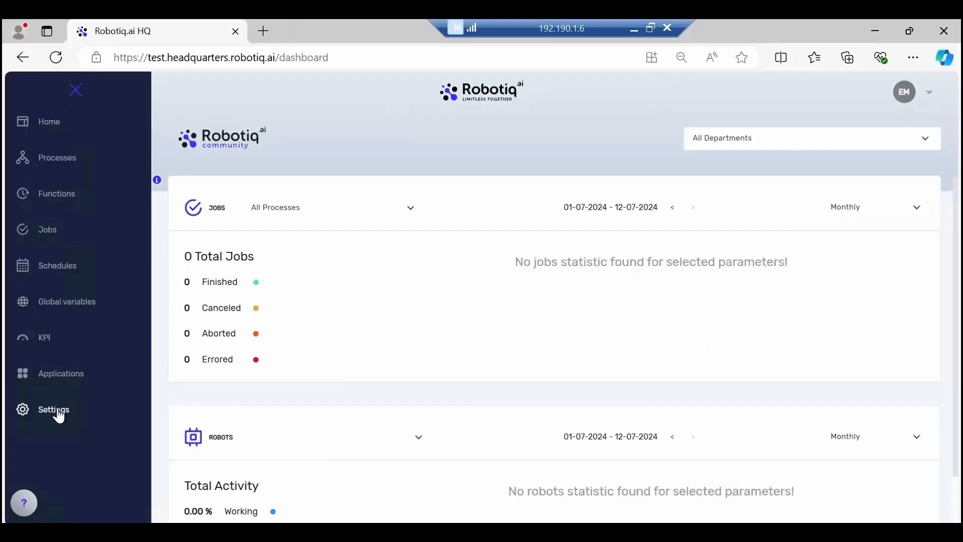
- Download the Robot Monitoring Tool from HQ's robot management on the remote machine and launch RobotiqMonitoringToolSetup.msi
{"action": "left_click", "coordinate": [56, 410]}
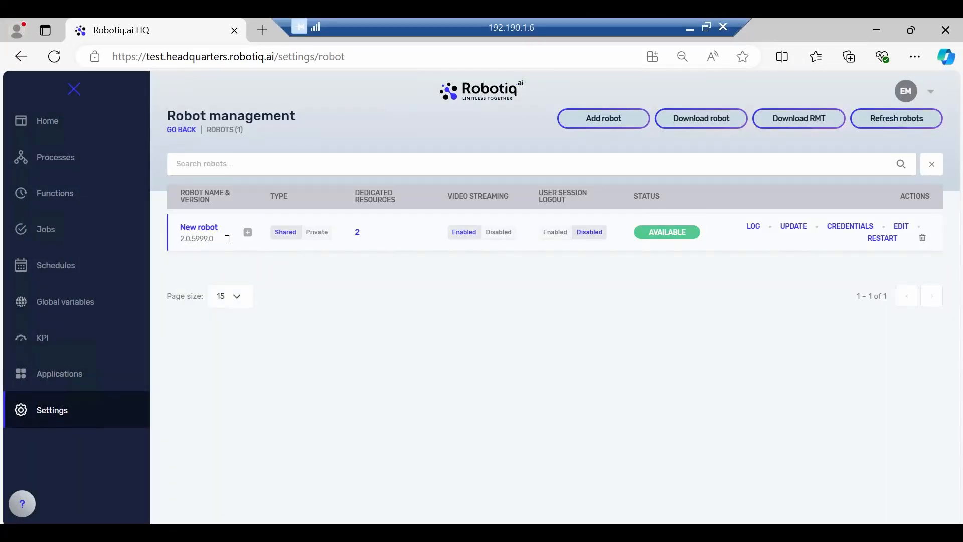
{"action": "left_click", "coordinate": [795, 127]}
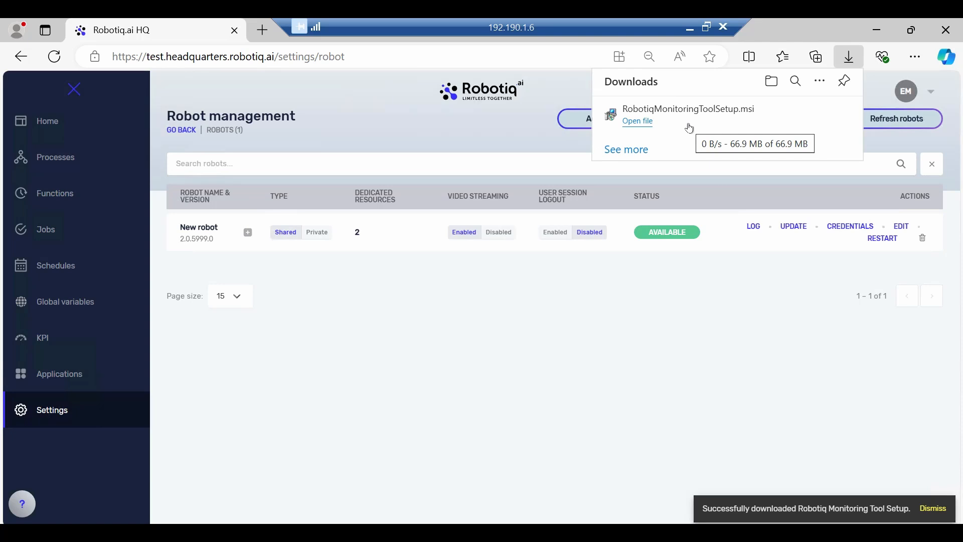
{"action": "left_click", "coordinate": [651, 122]}
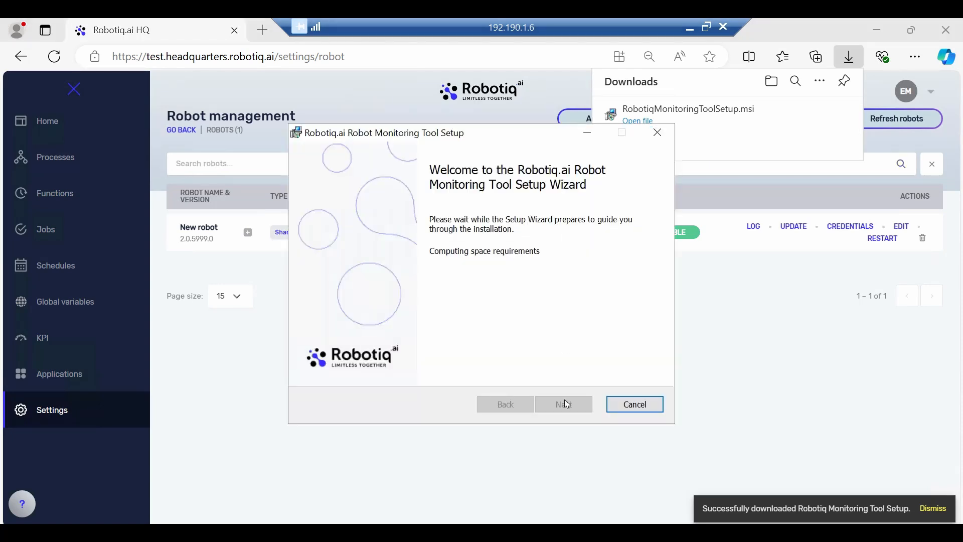
- Install the Robotiq.ai Robot Monitoring Tool, finish the setup wizard and minimise the tool's window
{"action": "left_click", "coordinate": [558, 404]}
{"action": "left_click", "coordinate": [559, 404]}
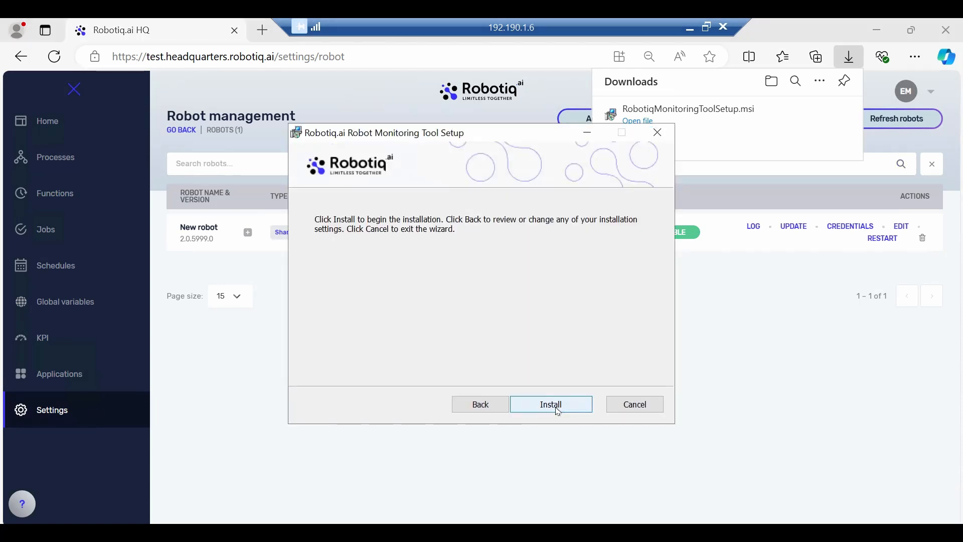
{"action": "left_click", "coordinate": [558, 410]}
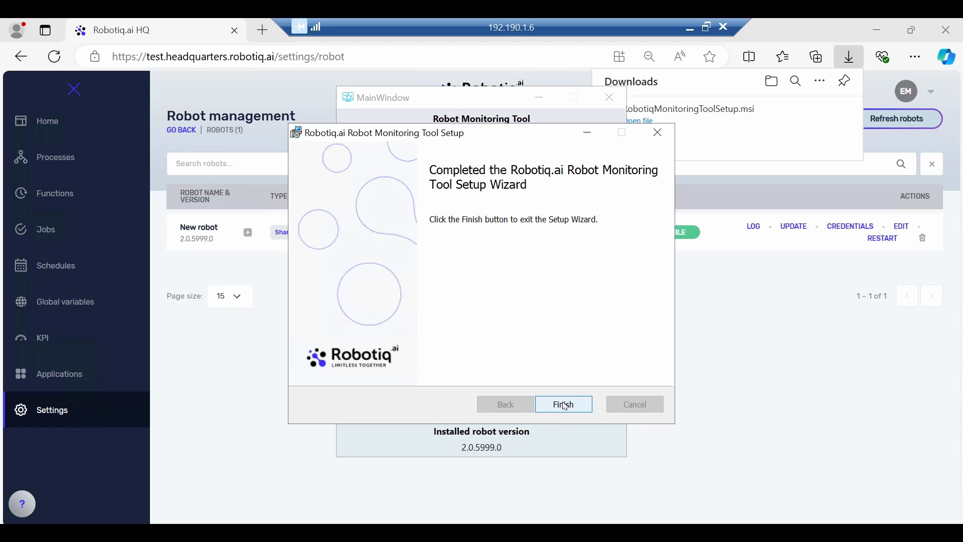
{"action": "left_click", "coordinate": [565, 405]}
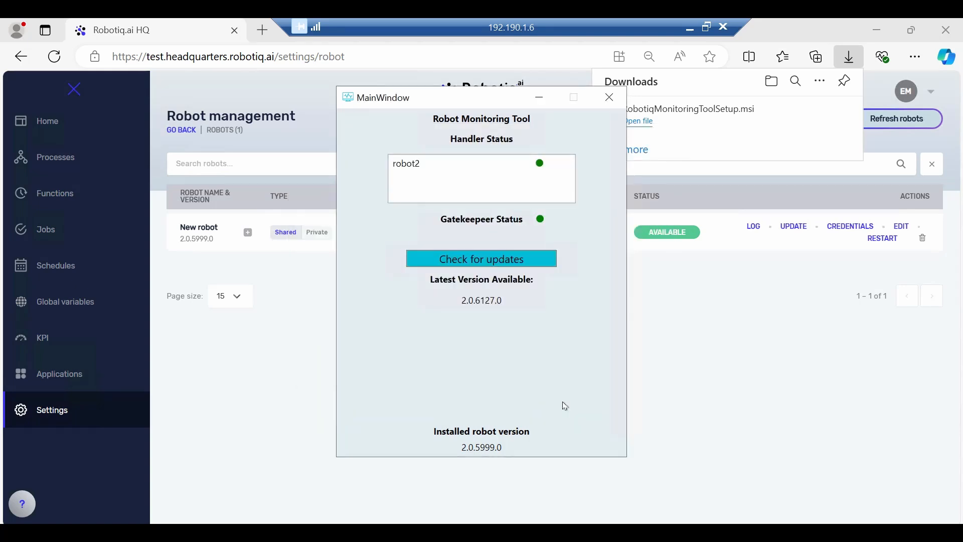
{"action": "left_click", "coordinate": [540, 98]}
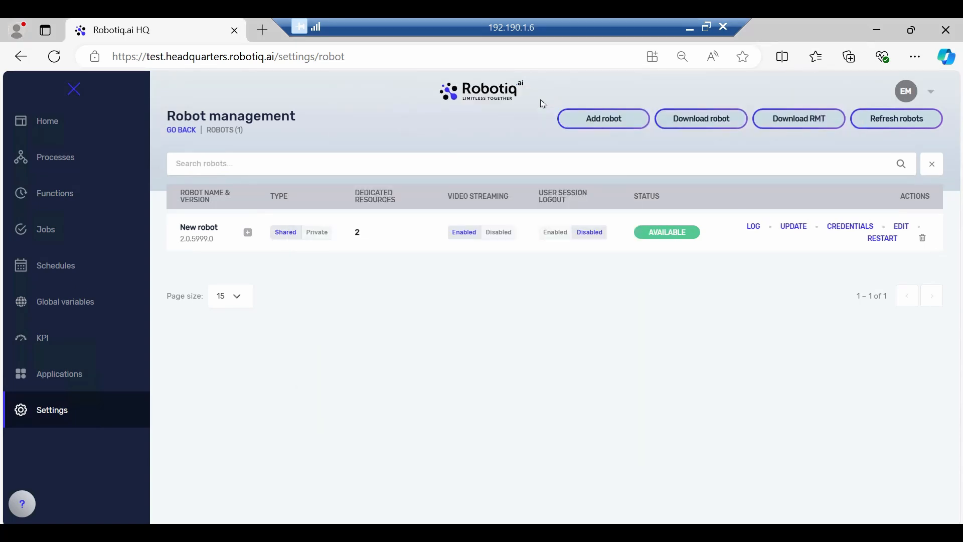
- Sign out of the remote machine's Windows session and return to Robotiq.ai HQ on the local computer
{"action": "left_click", "coordinate": [944, 39]}
{"action": "key", "text": "super"}
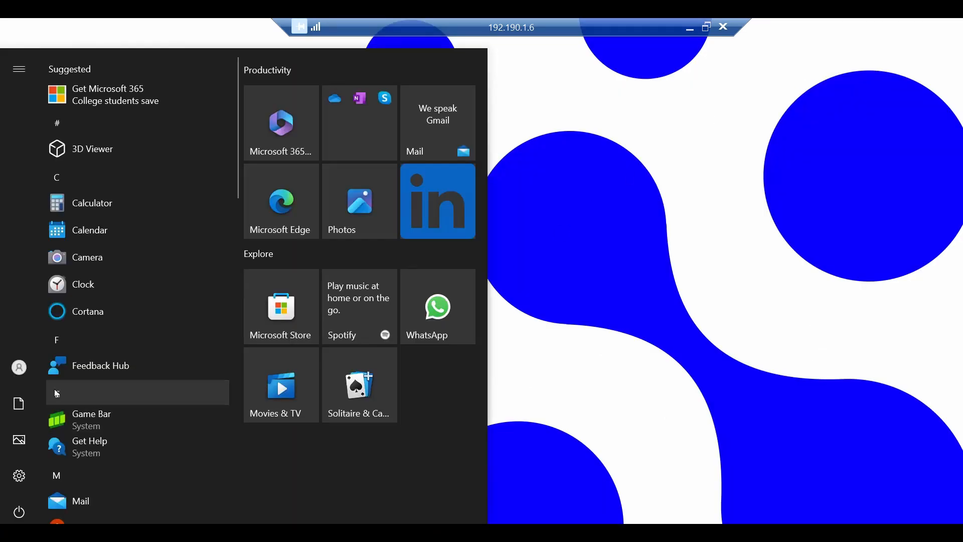
{"action": "left_click", "coordinate": [19, 367]}
{"action": "left_click", "coordinate": [44, 330]}
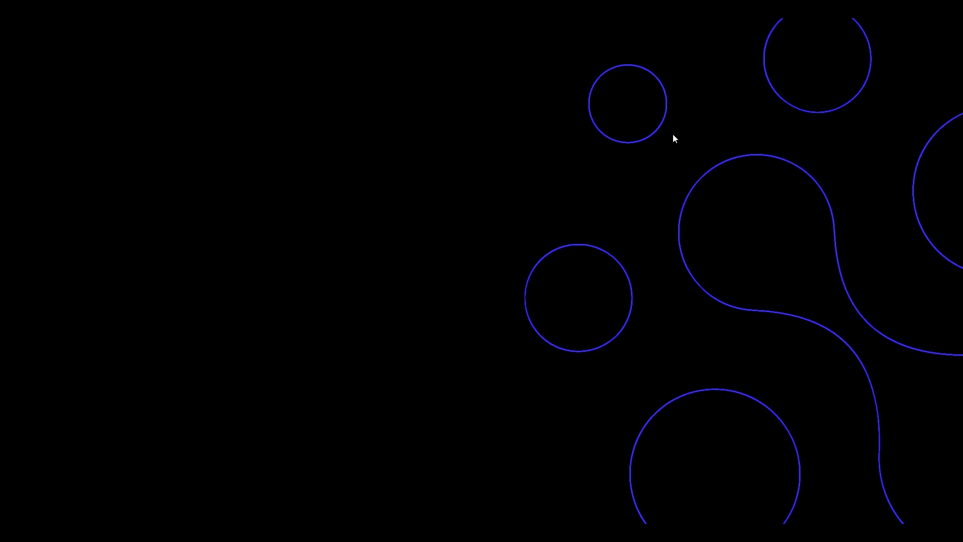
{"action": "left_click", "coordinate": [351, 504]}
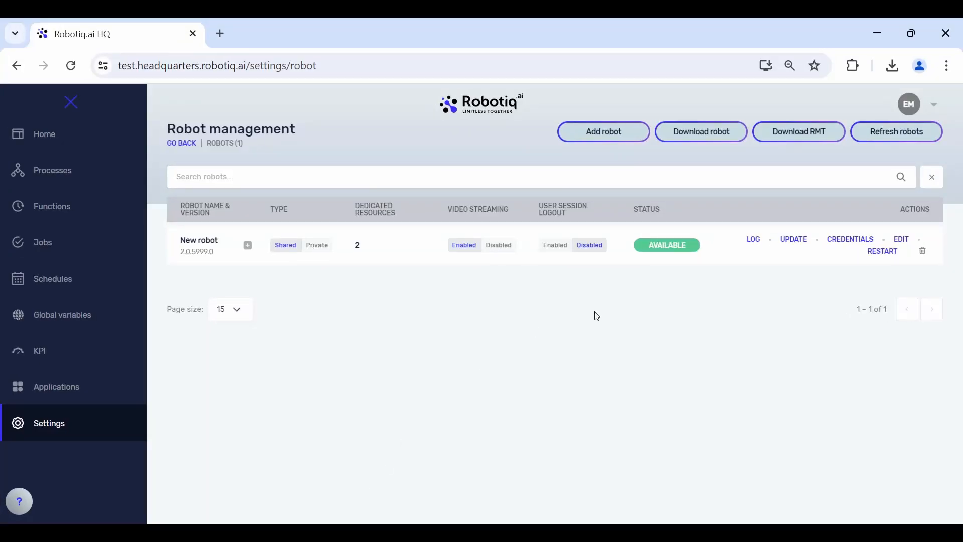
- Update New robot to the latest version and review its update log during the download and installation
{"action": "left_click", "coordinate": [795, 241]}
{"action": "left_click", "coordinate": [742, 248]}
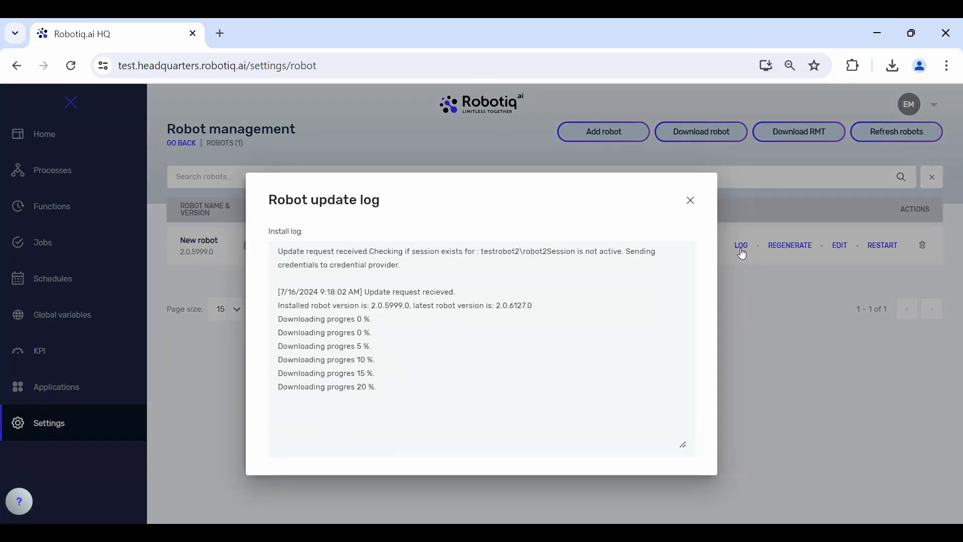
{"action": "left_click", "coordinate": [690, 202]}
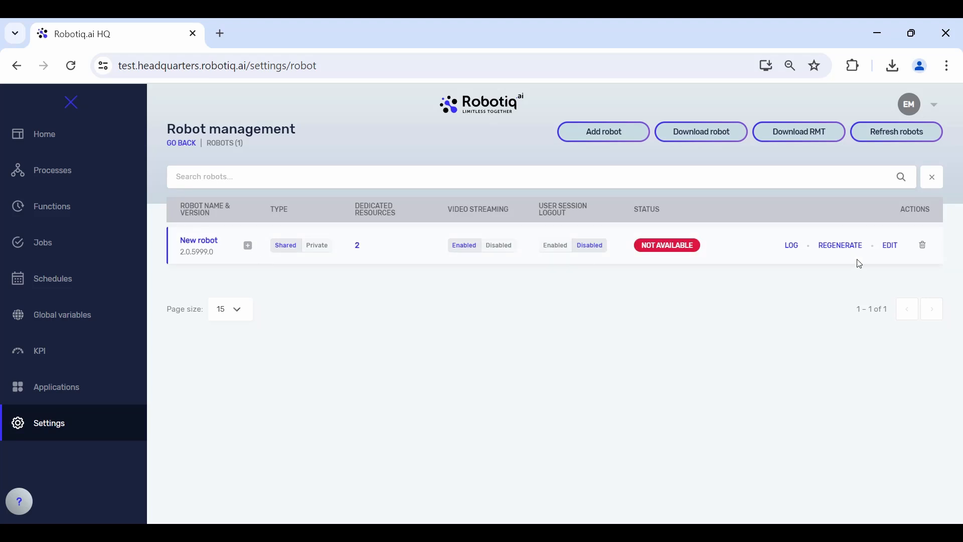
{"action": "left_click", "coordinate": [791, 246]}
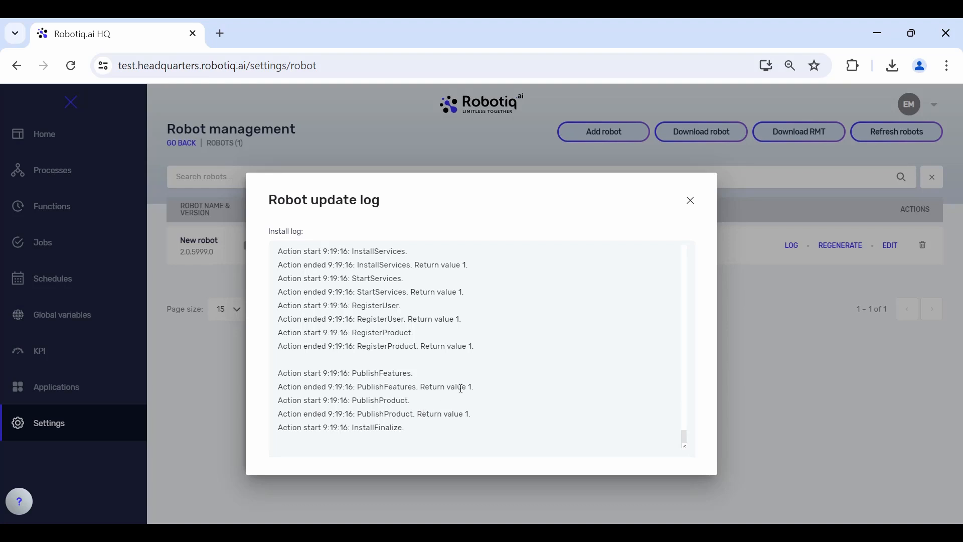
{"action": "left_click", "coordinate": [691, 201]}
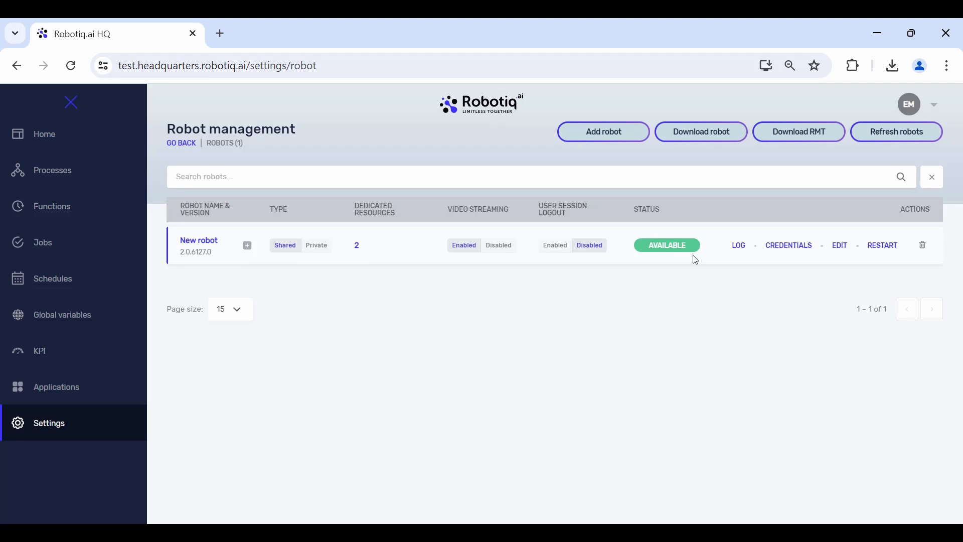
- Restart New robot from robot management and collapse the navigation sidebar
{"action": "left_click", "coordinate": [887, 250]}
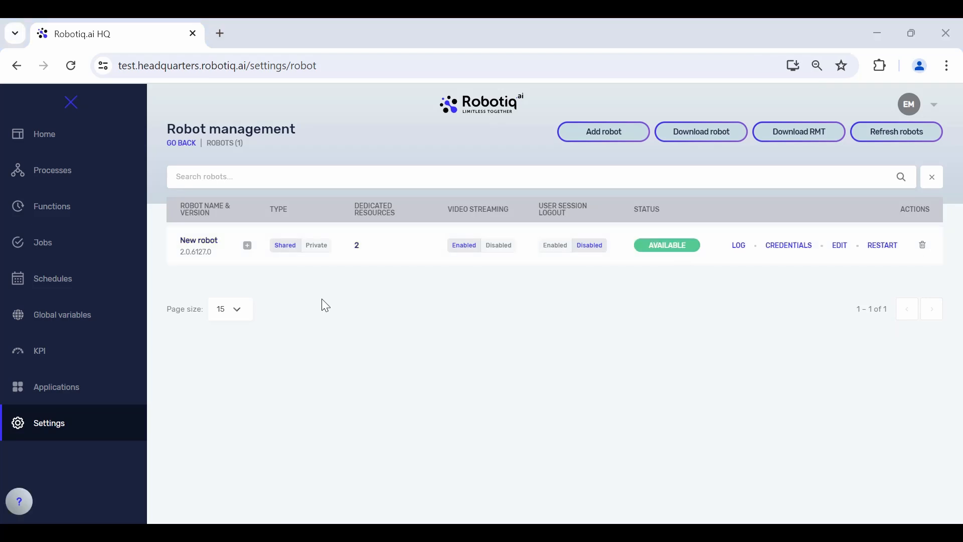
{"action": "left_click", "coordinate": [71, 102]}
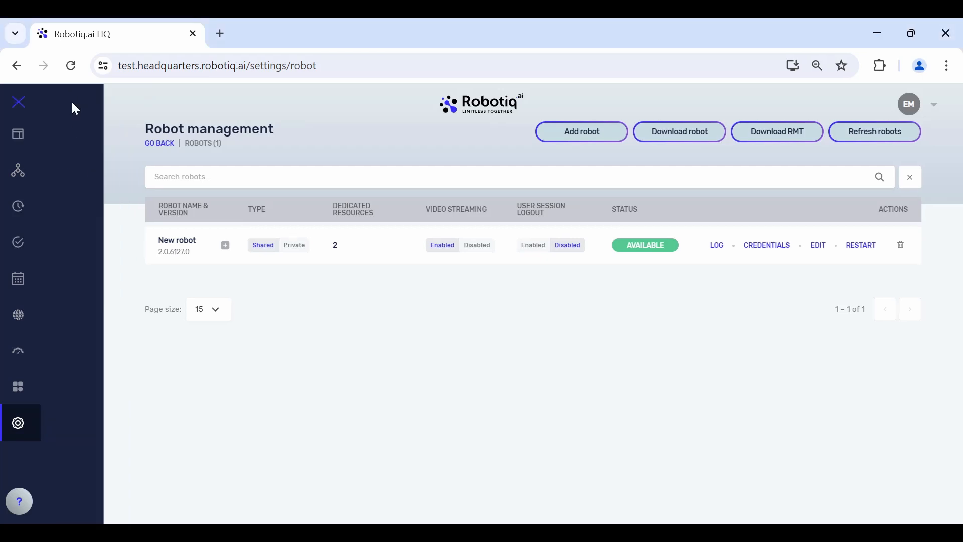